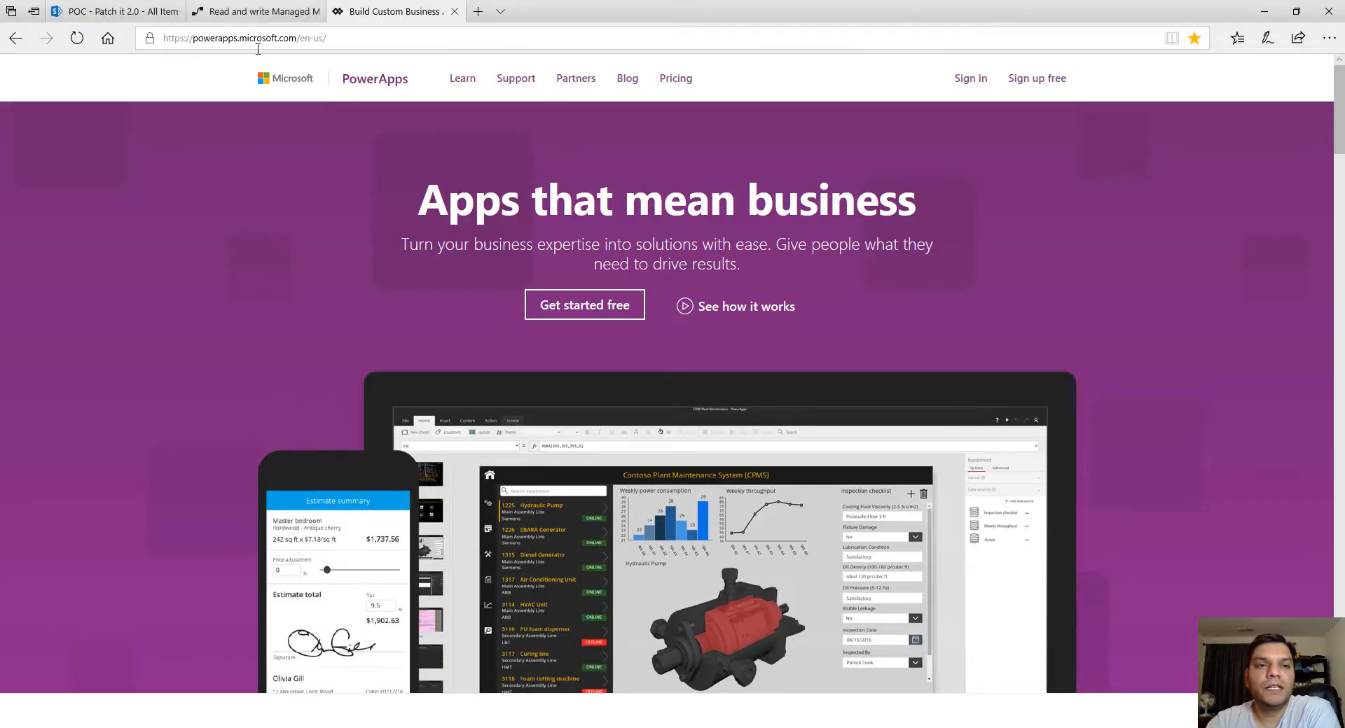
# Step: Switch to the Edge tab holding the 'Read and write Managed Metadata' blog post
pyautogui.click(263, 11)
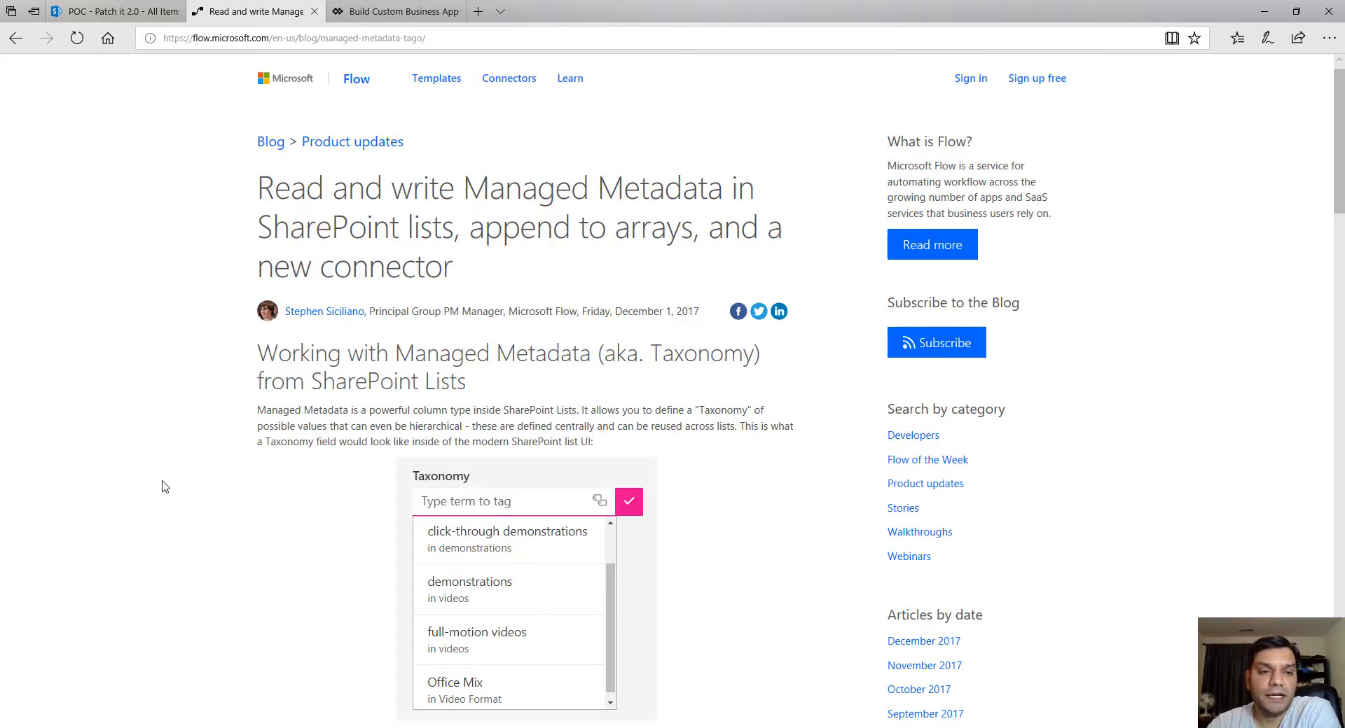
# Step: From the POC site's gear menu, go through Site information to View all site settings
pyautogui.click(63, 11)
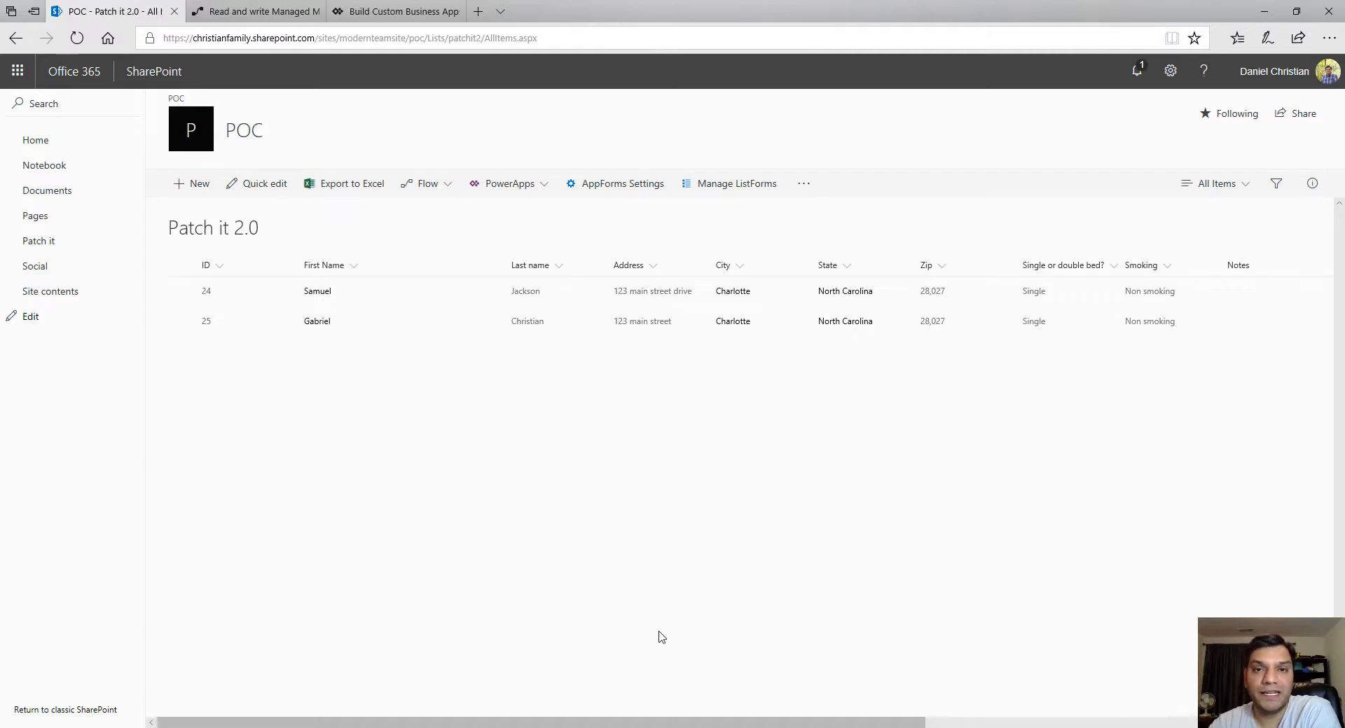
pyautogui.click(1169, 70)
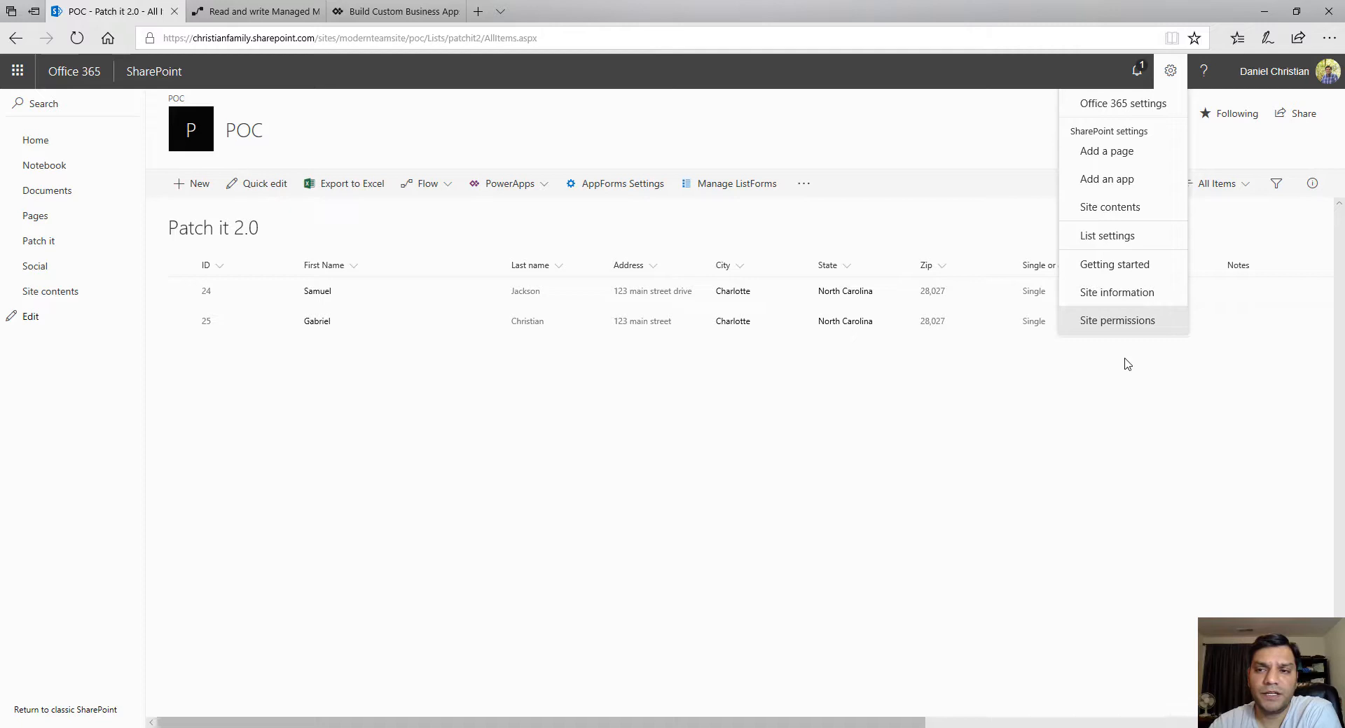
pyautogui.click(1105, 303)
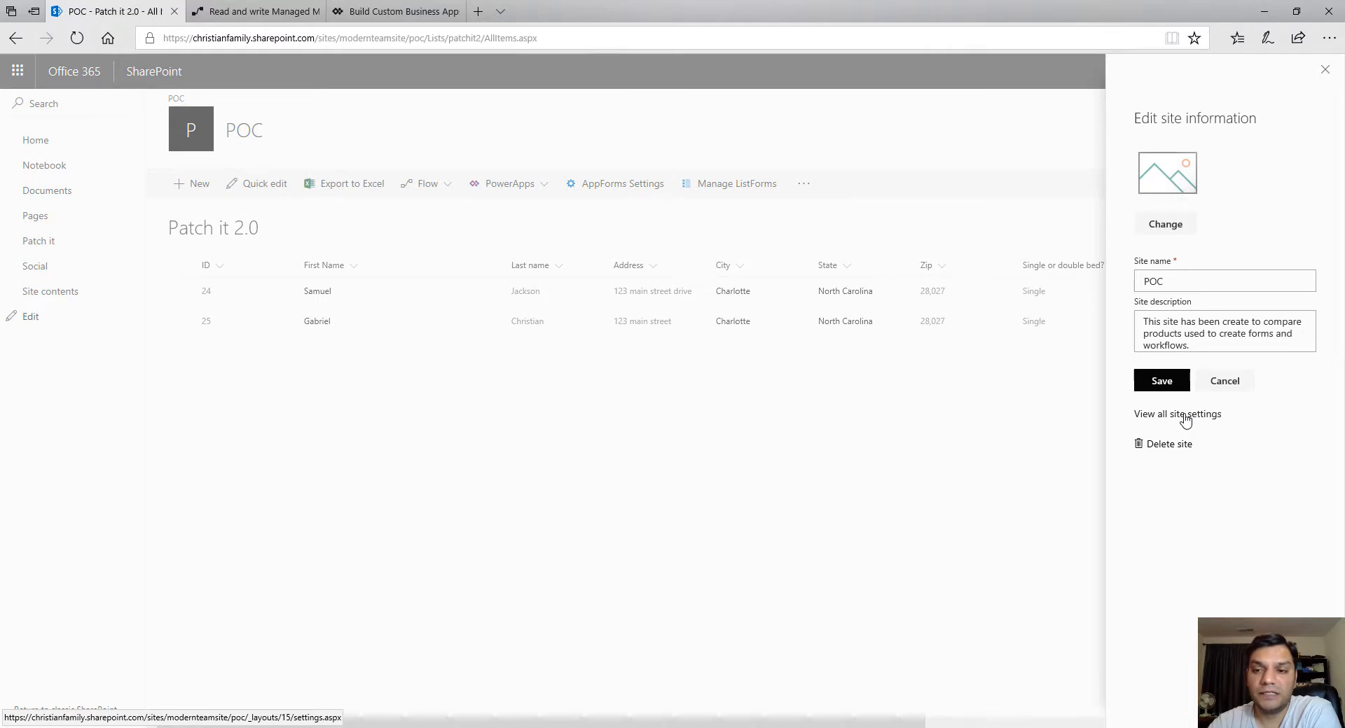
pyautogui.click(1183, 415)
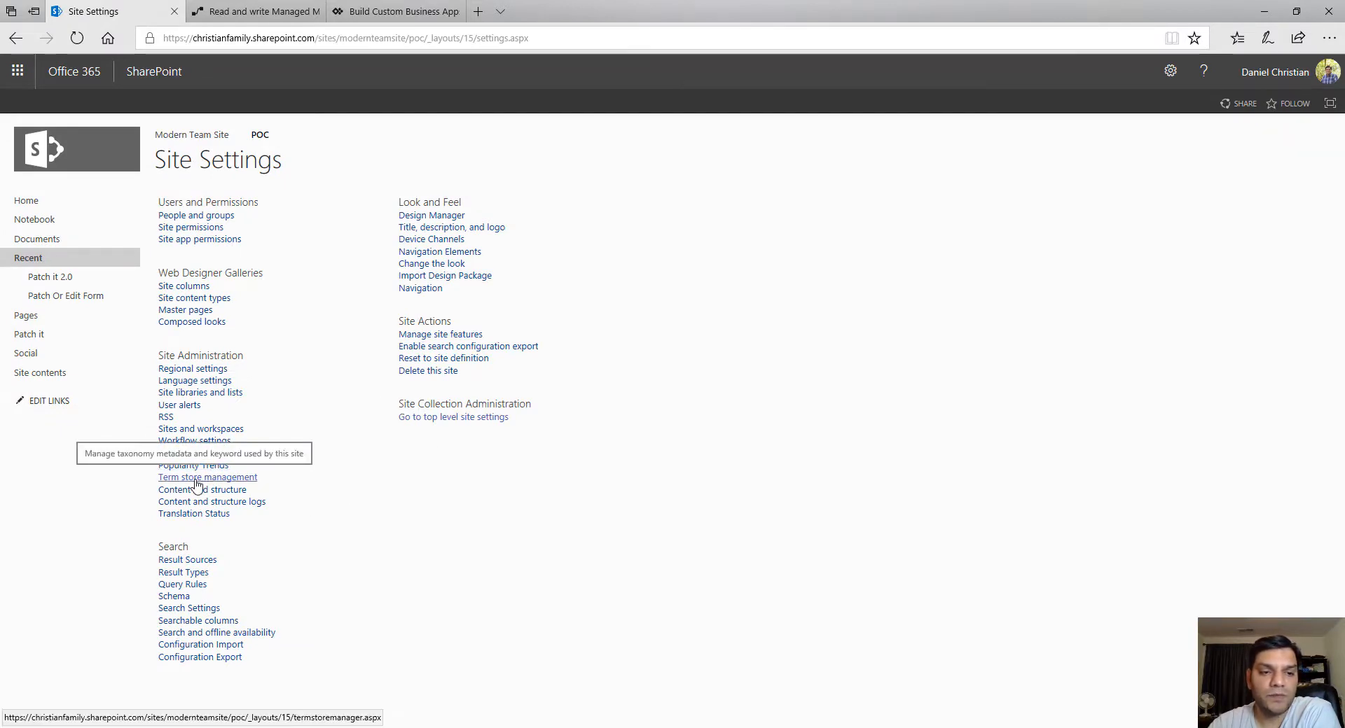
pyautogui.click(196, 478)
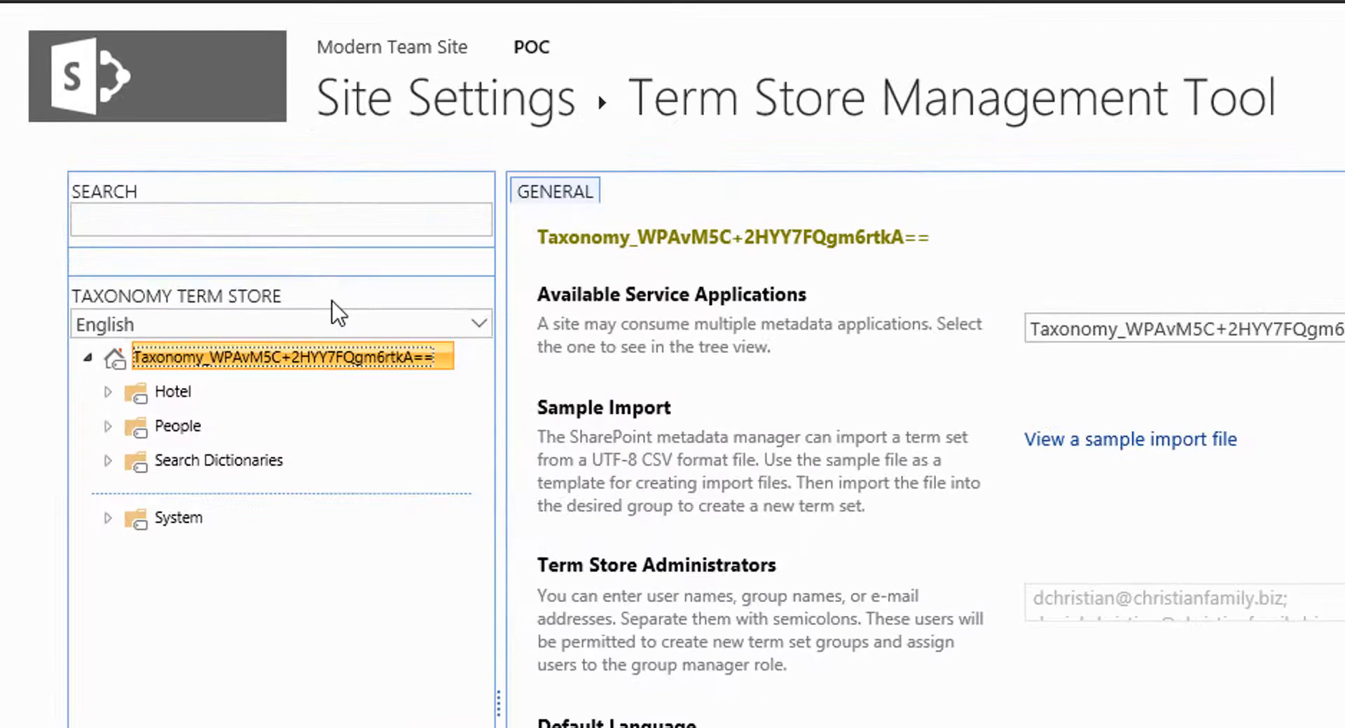
pyautogui.click(446, 358)
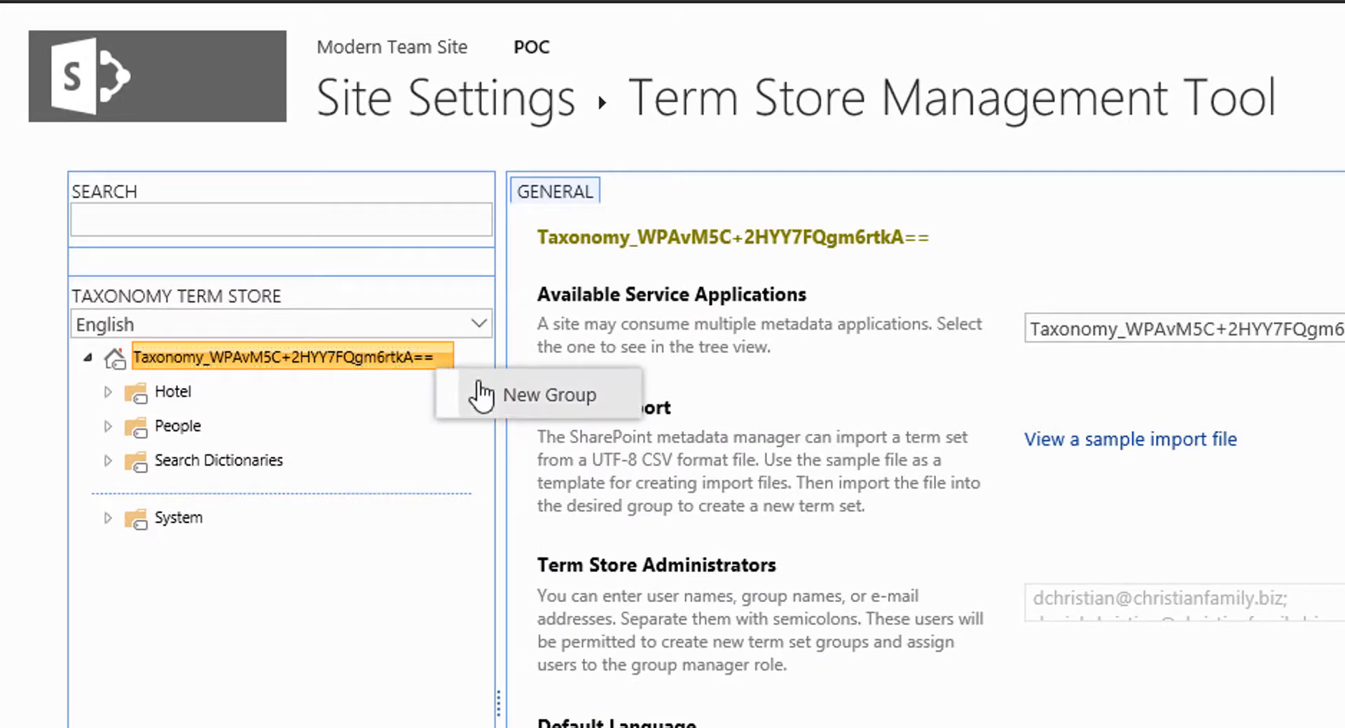
pyautogui.click(108, 392)
pyautogui.click(198, 392)
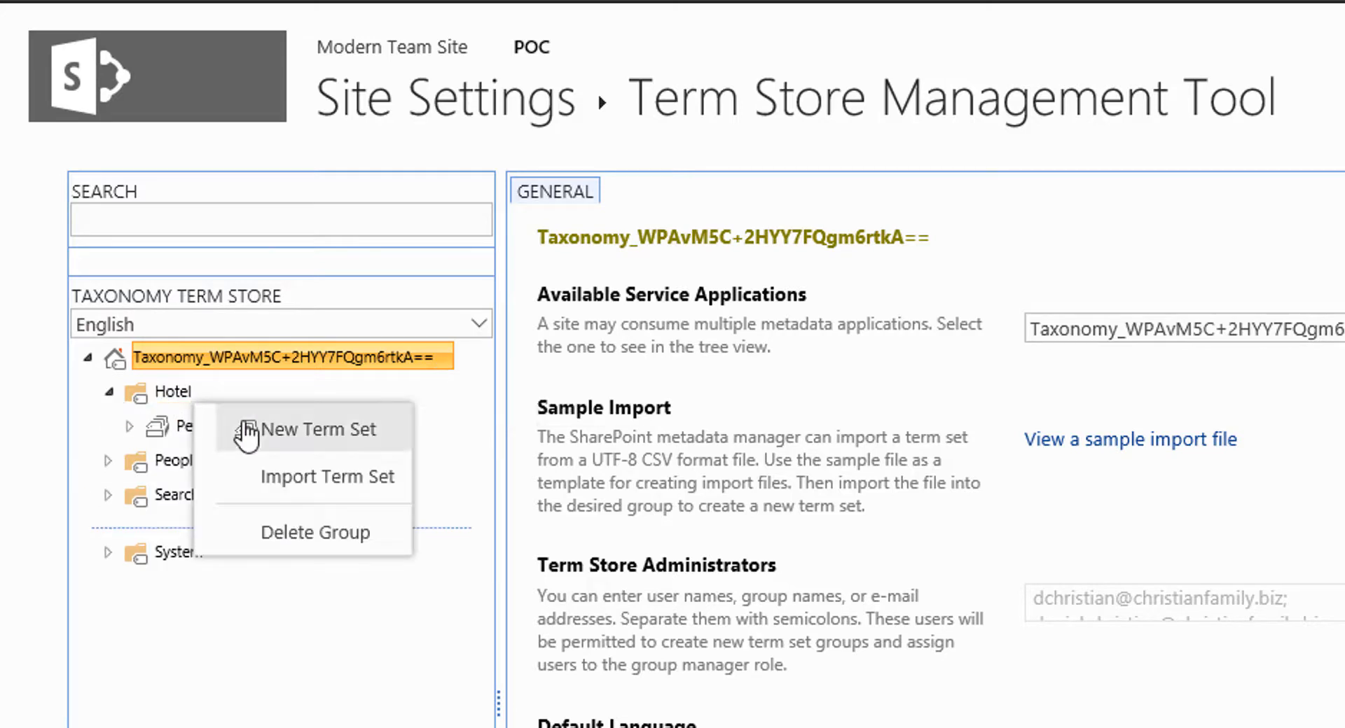
pyautogui.click(228, 451)
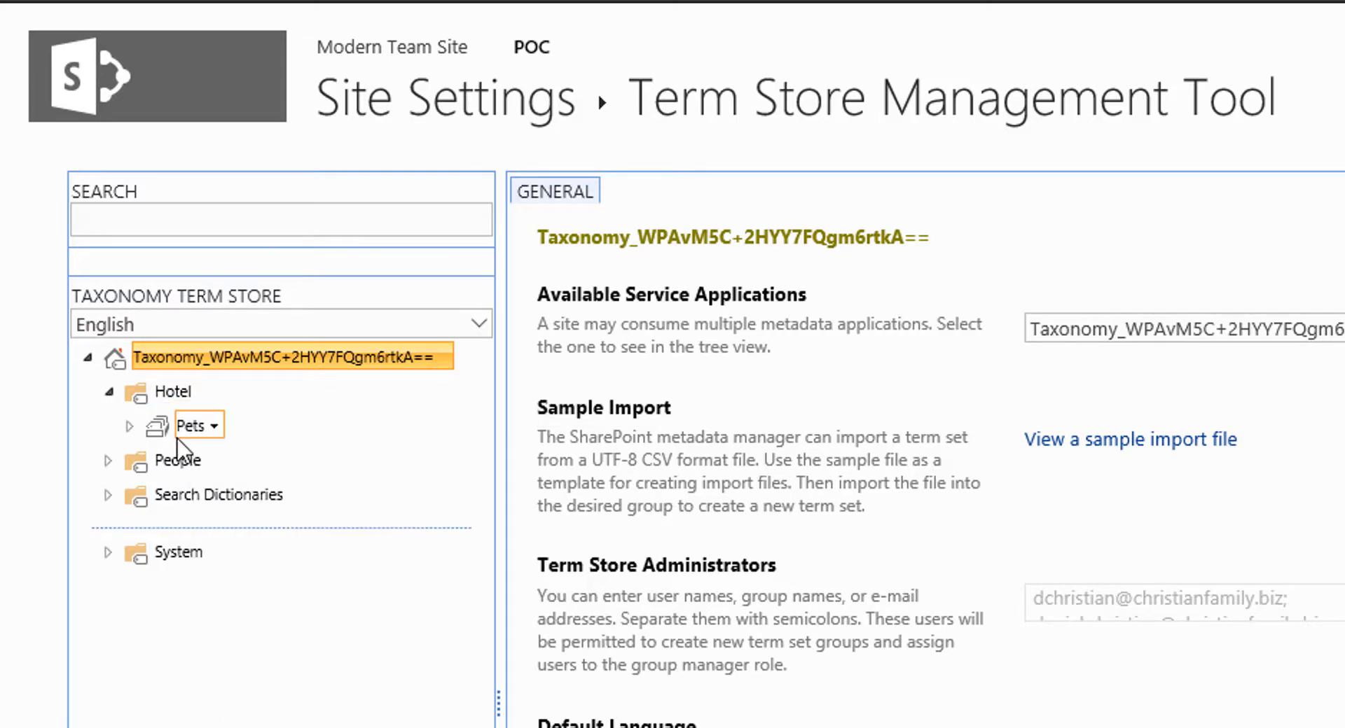
pyautogui.click(129, 426)
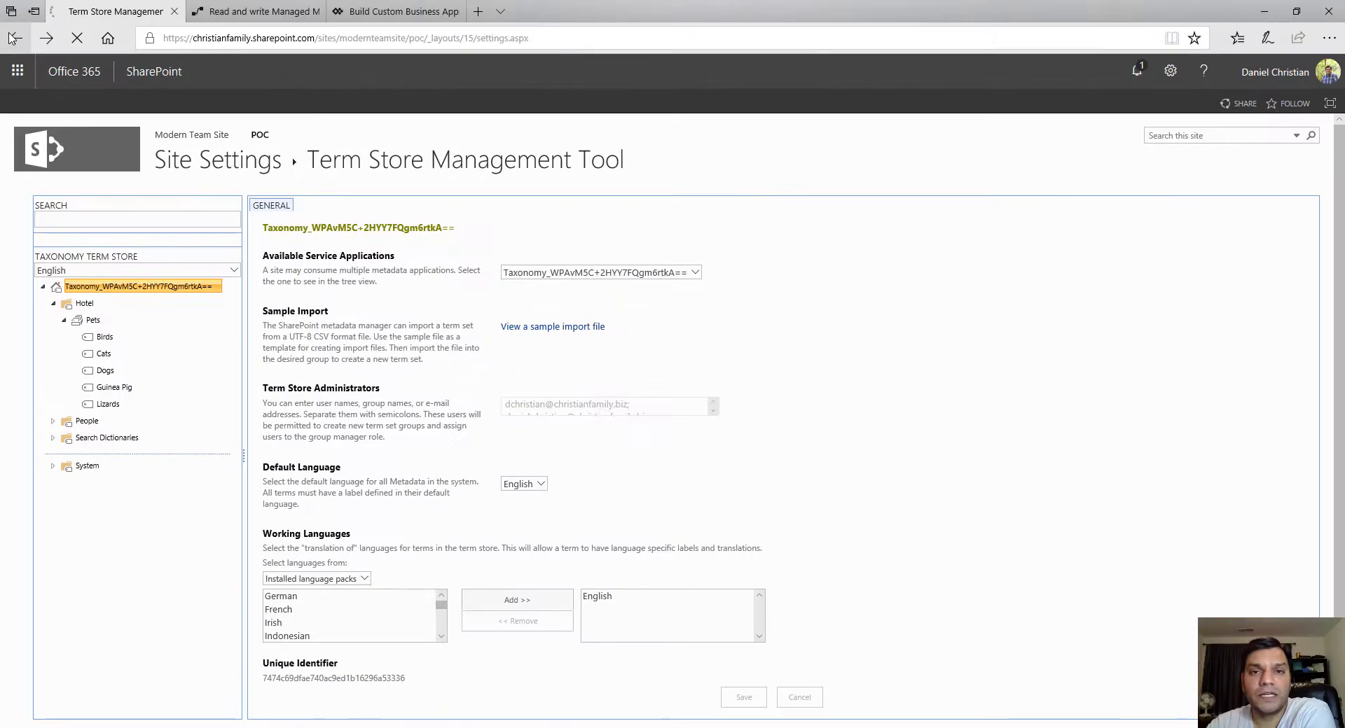
# Step: Return to the Patch it 2.0 list, review the Pet kind column in List settings, and cancel back out
pyautogui.click(14, 38)
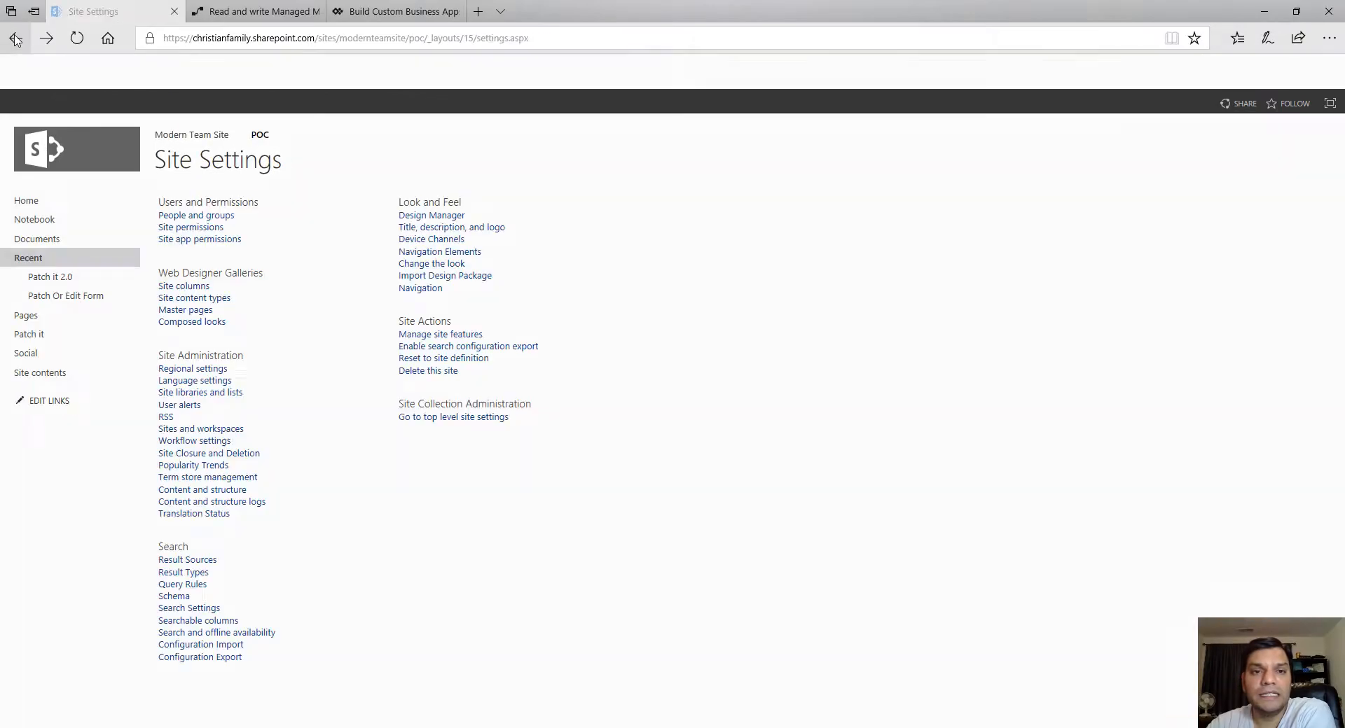
pyautogui.click(15, 39)
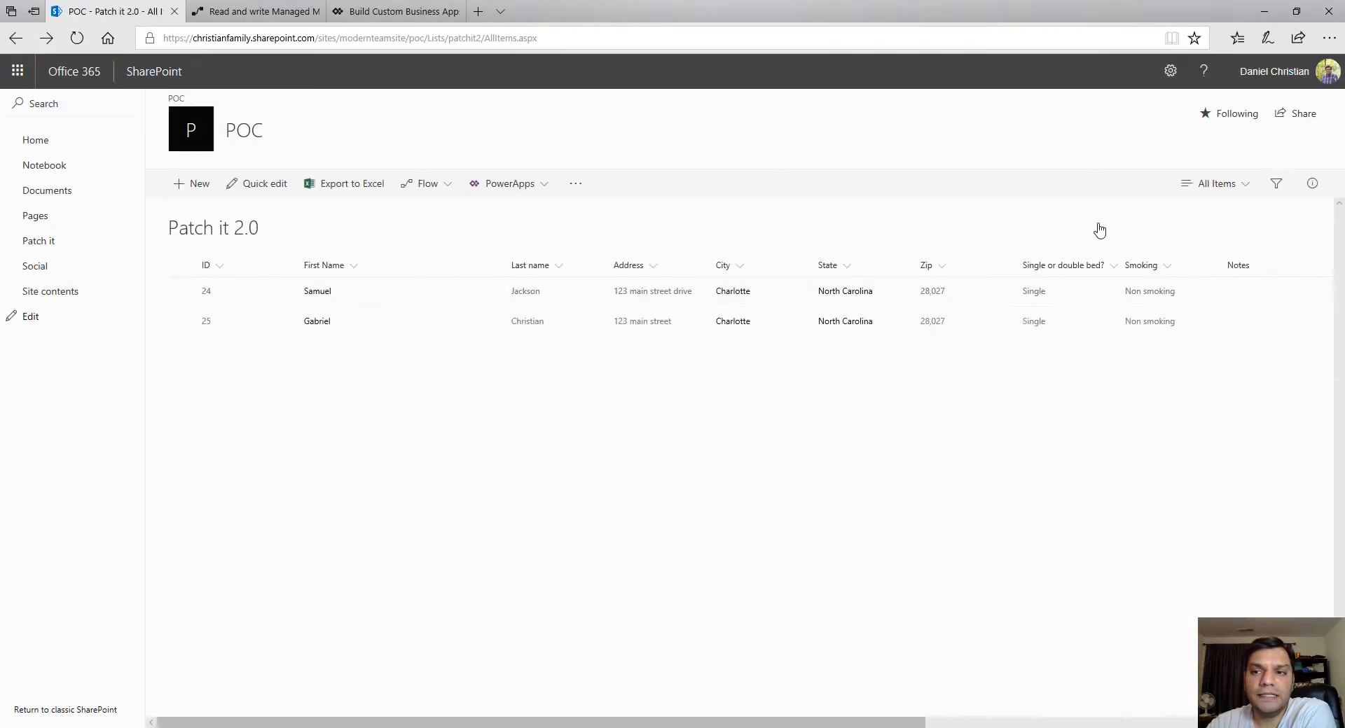
pyautogui.click(1169, 70)
pyautogui.click(1106, 235)
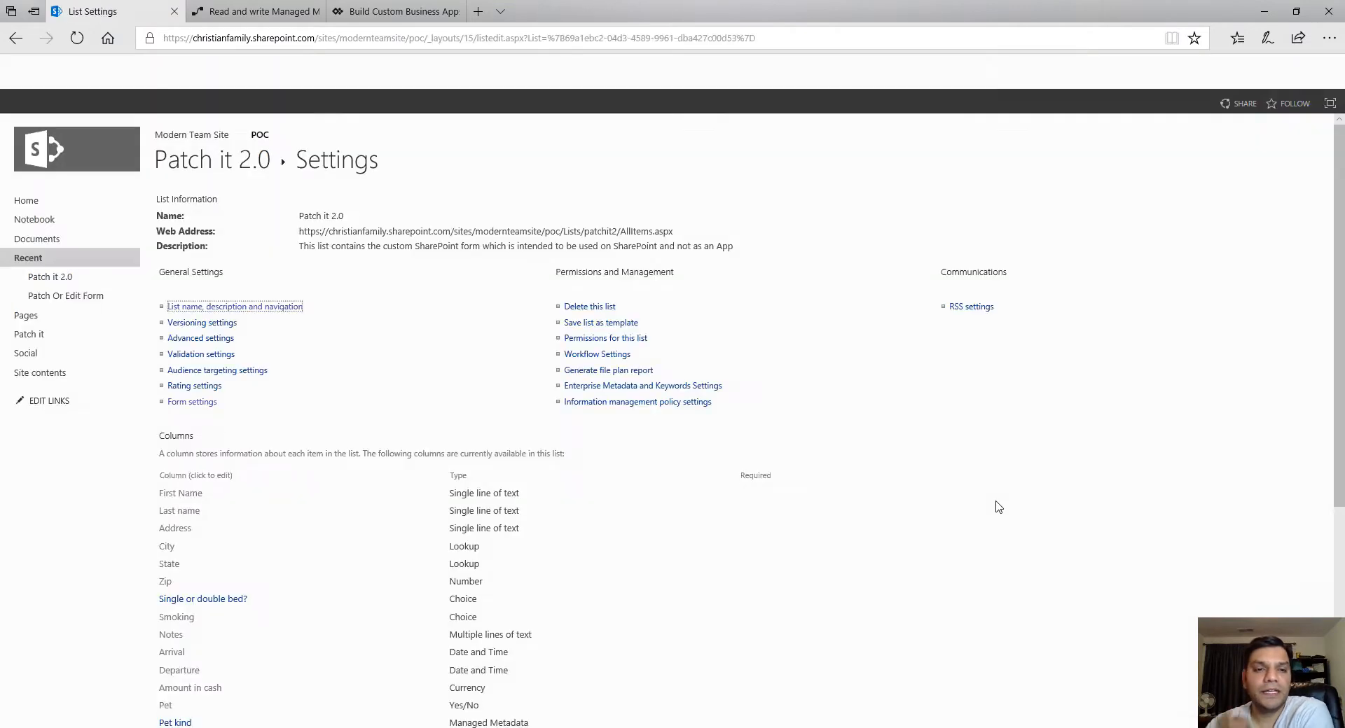
pyautogui.scroll(-1, 998, 507)
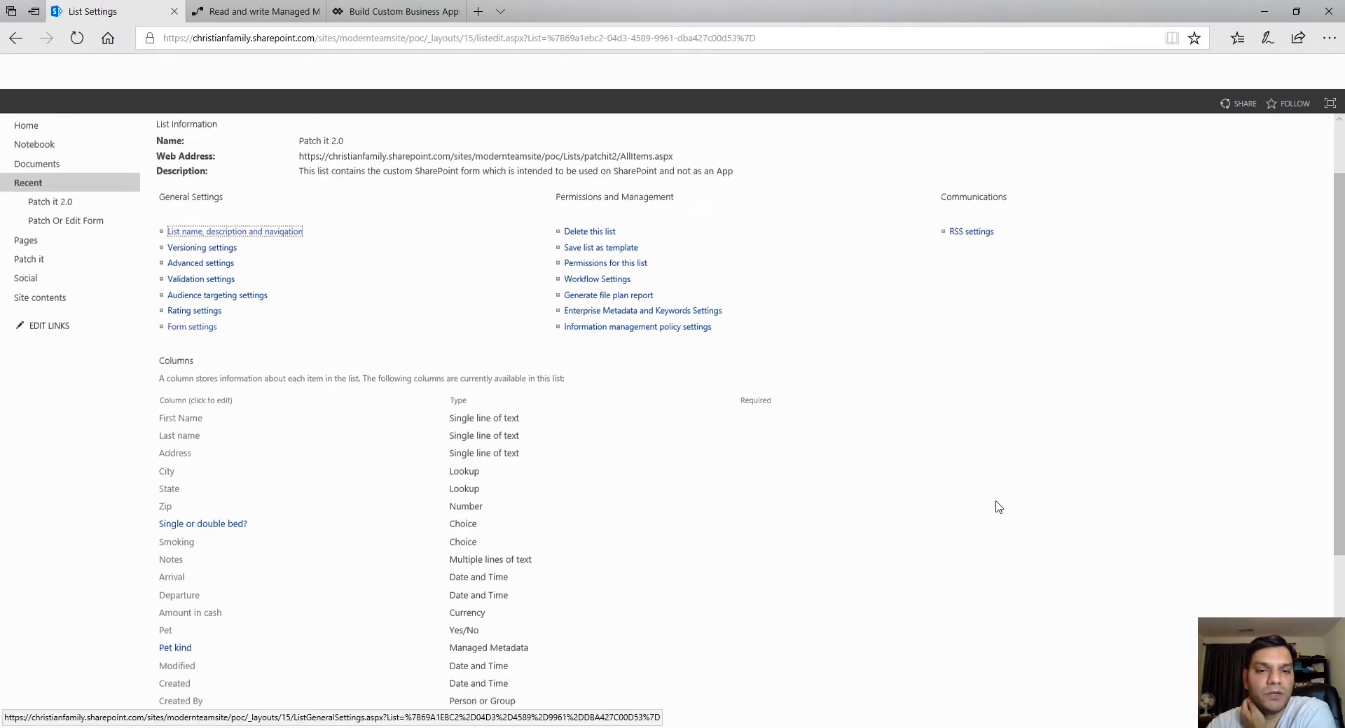
pyautogui.scroll(-2, 1003, 505)
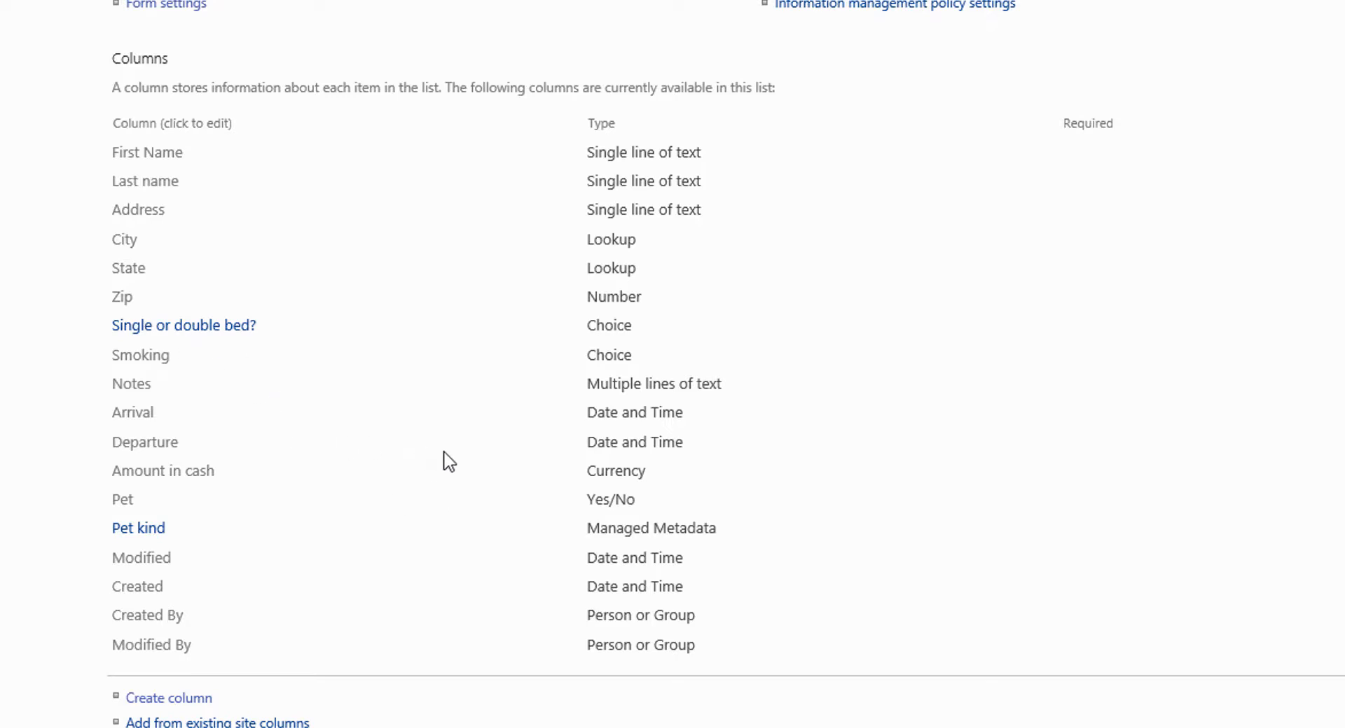
pyautogui.scroll(-3, 490, 411)
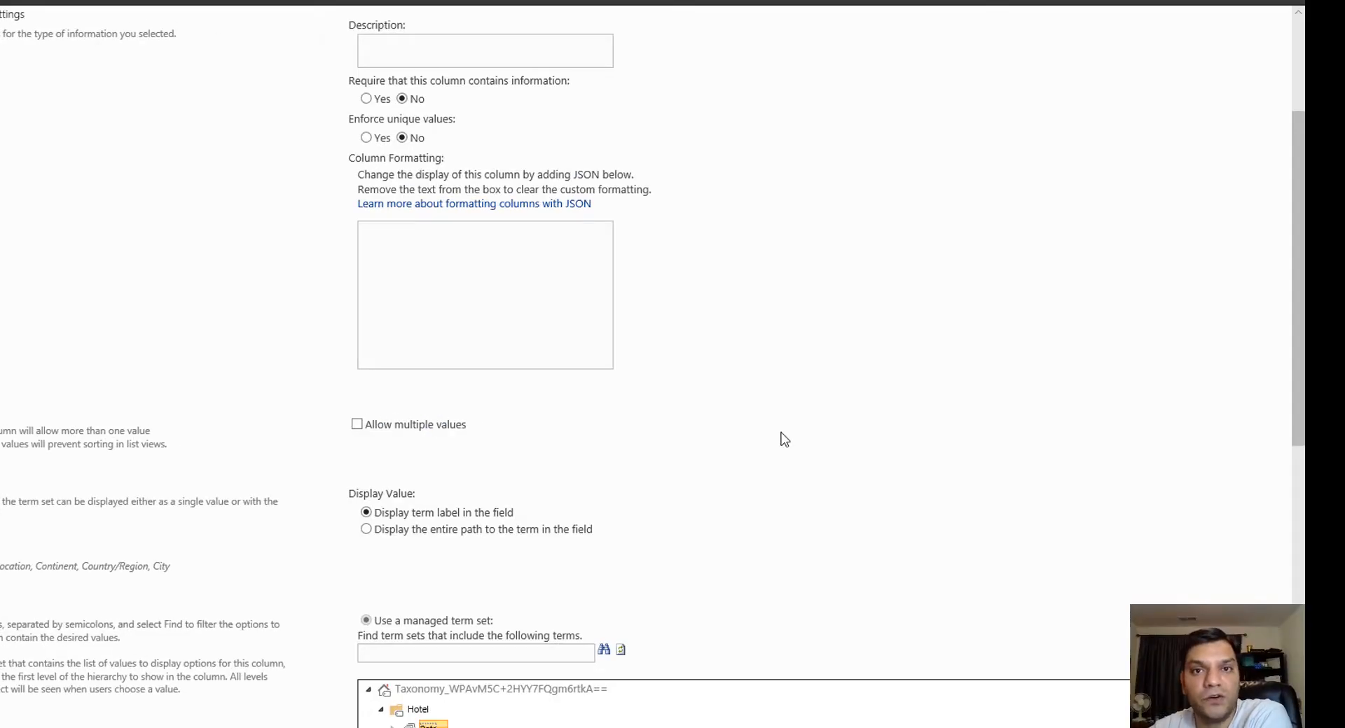
pyautogui.scroll(-1, 783, 438)
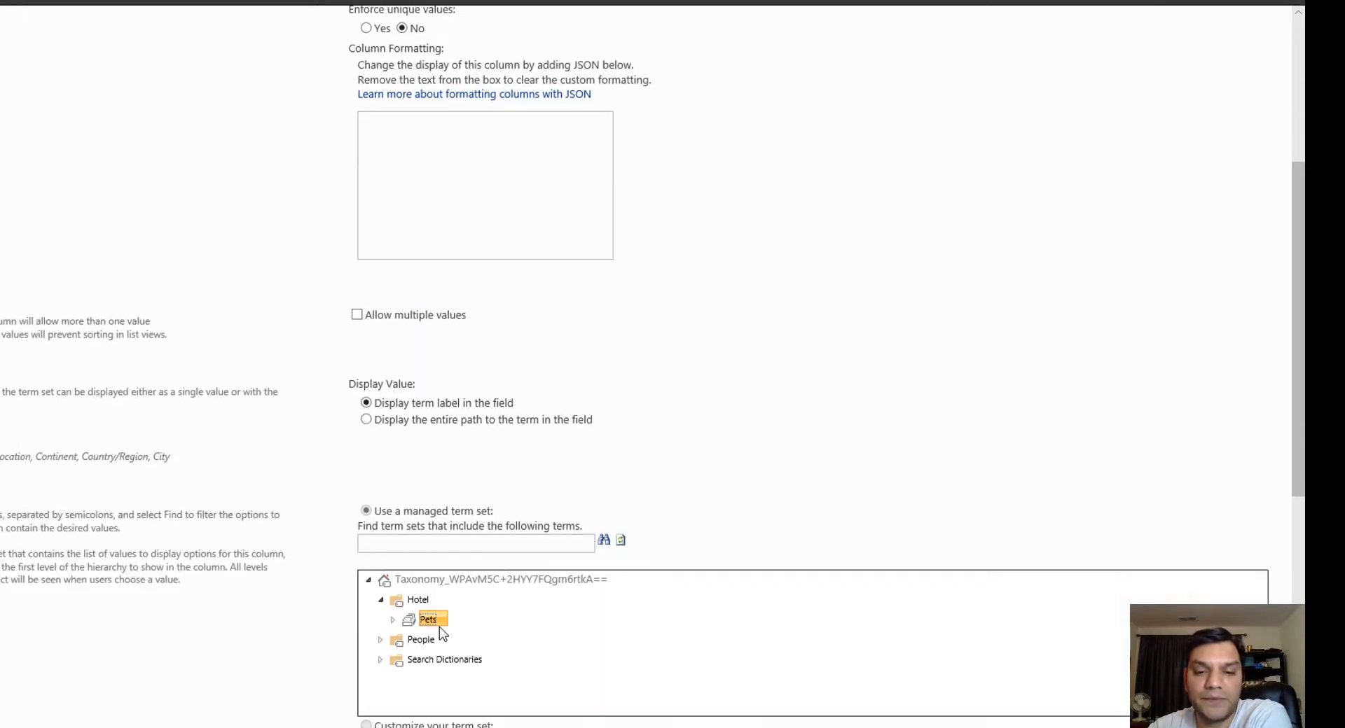
pyautogui.scroll(-3, 748, 532)
pyautogui.scroll(-2, 751, 532)
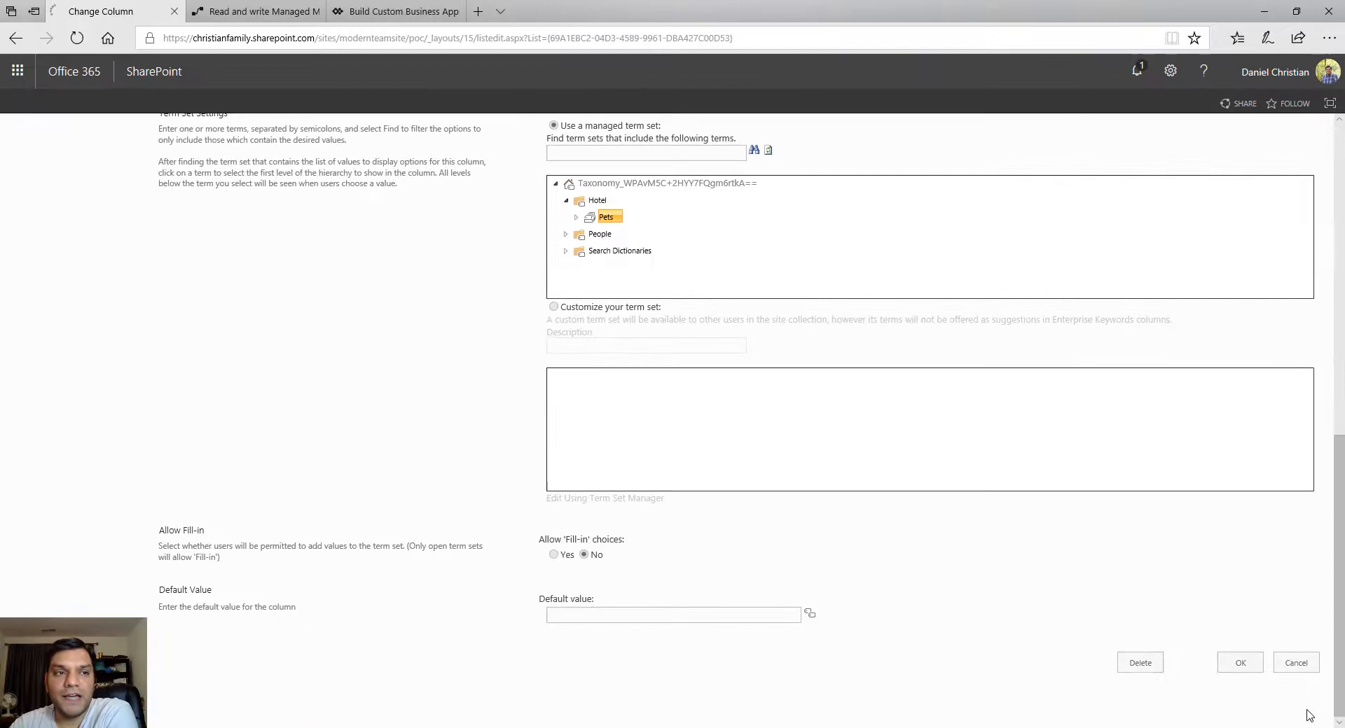
pyautogui.click(233, 171)
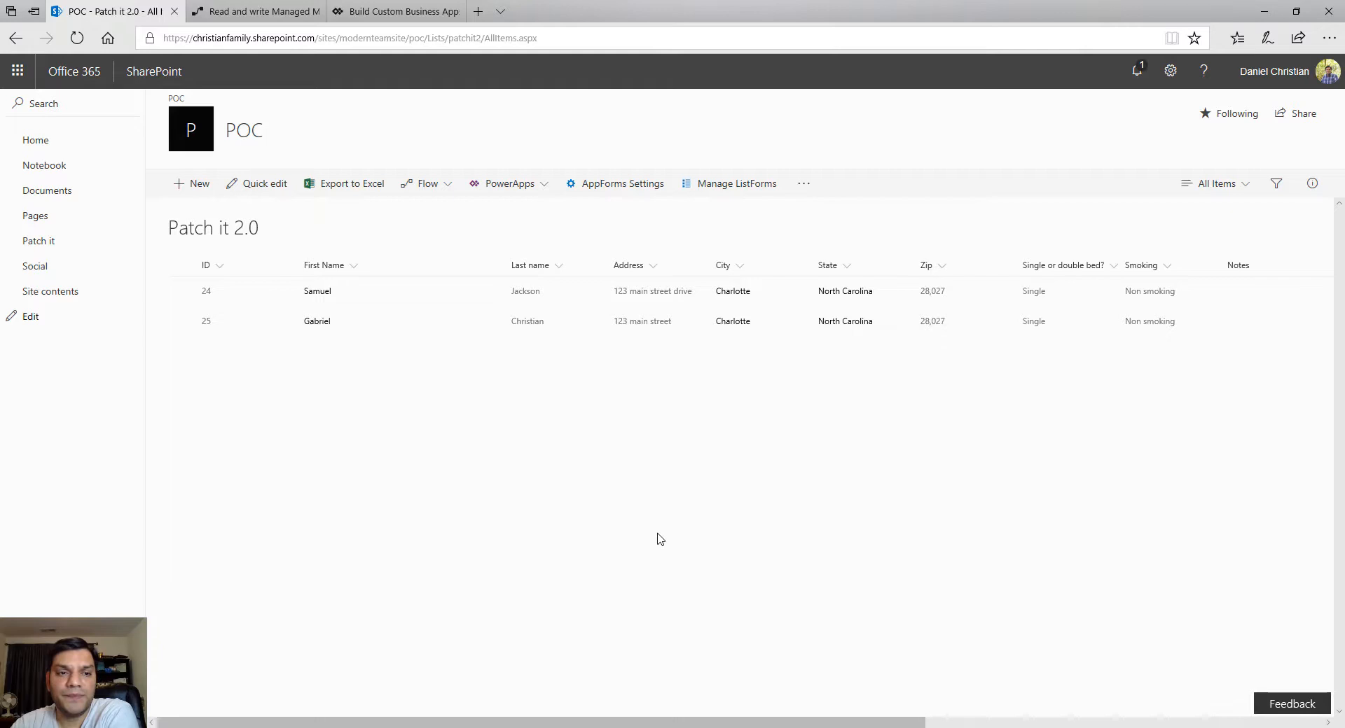
# Step: Expand and collapse the PowerApps dropdown on the Patch it 2.0 list
pyautogui.click(531, 185)
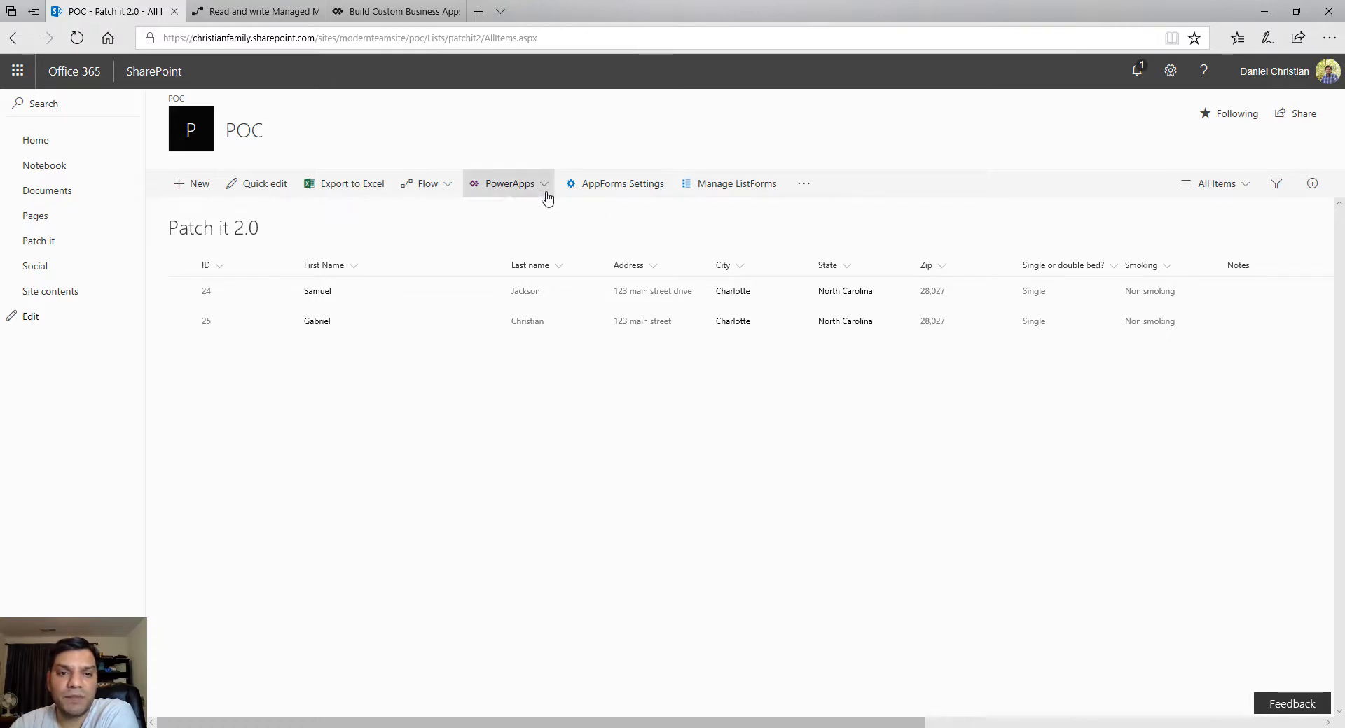
pyautogui.click(190, 499)
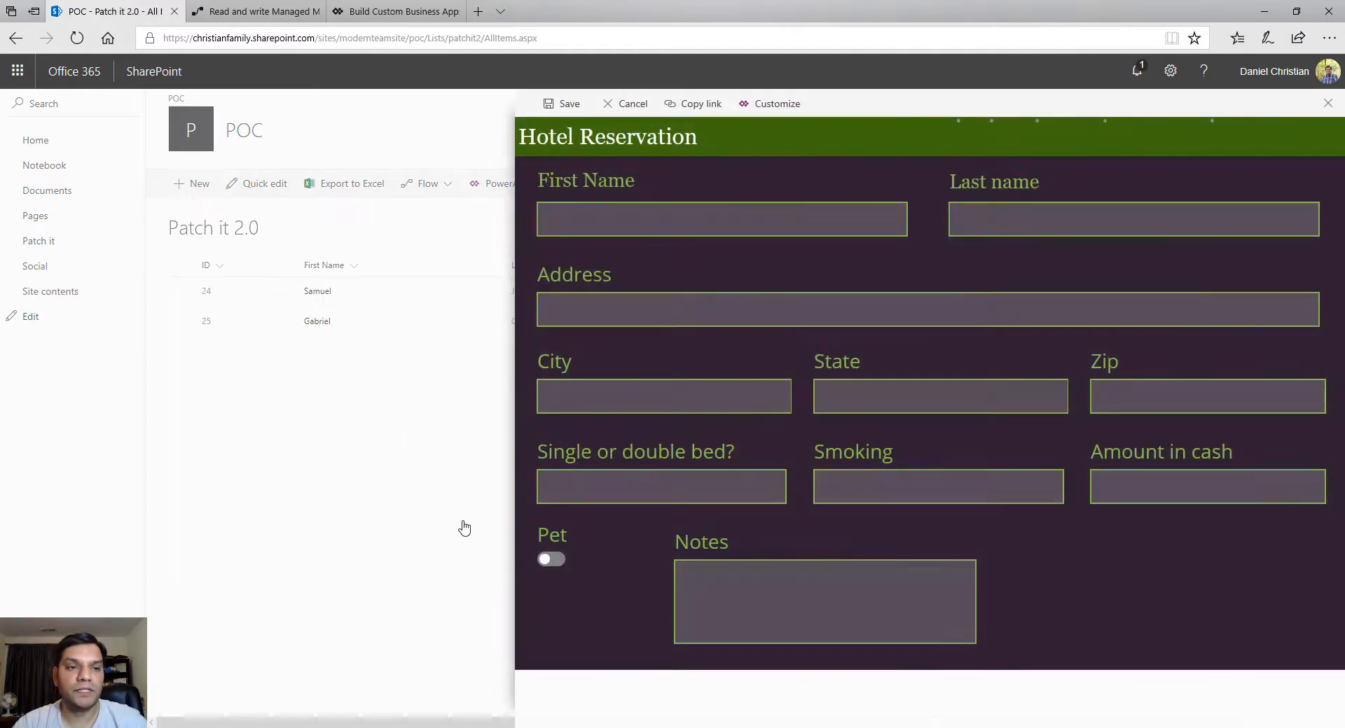
pyautogui.moveTo(1052, 432)
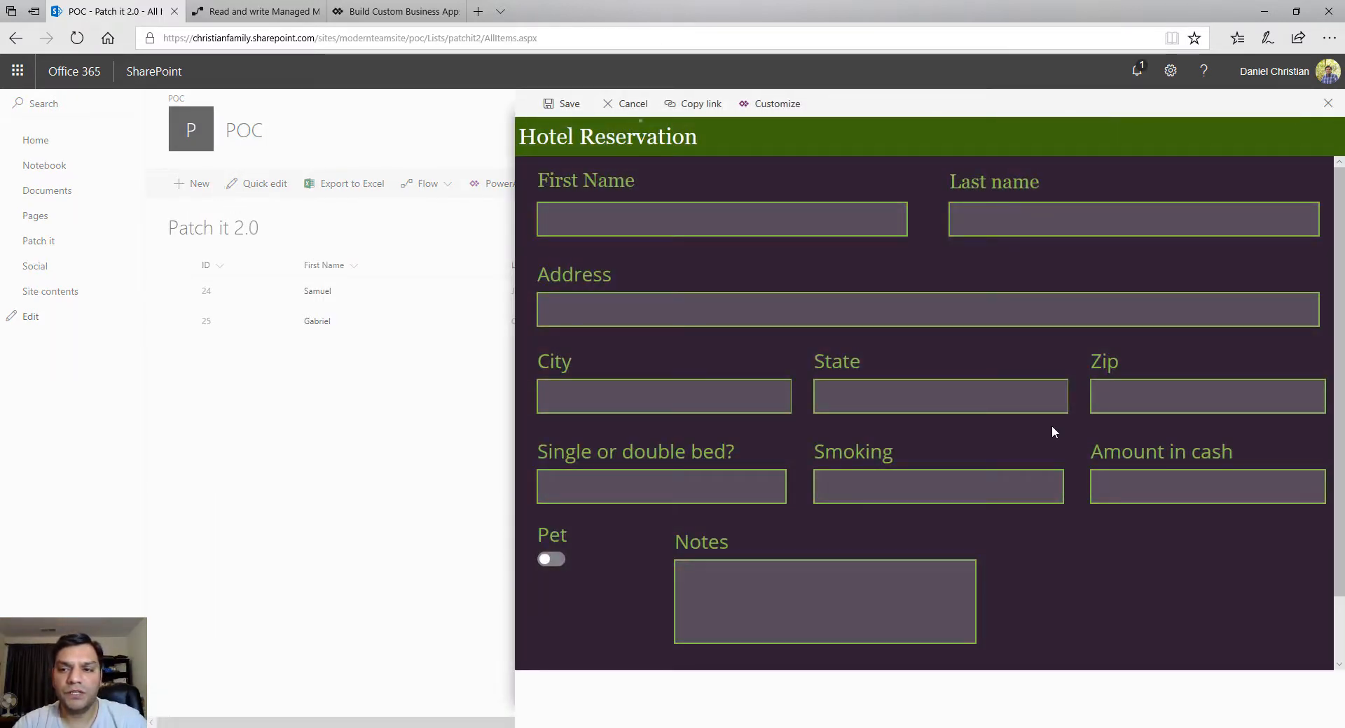
pyautogui.scroll(-1, 1052, 425)
pyautogui.scroll(1, 1051, 425)
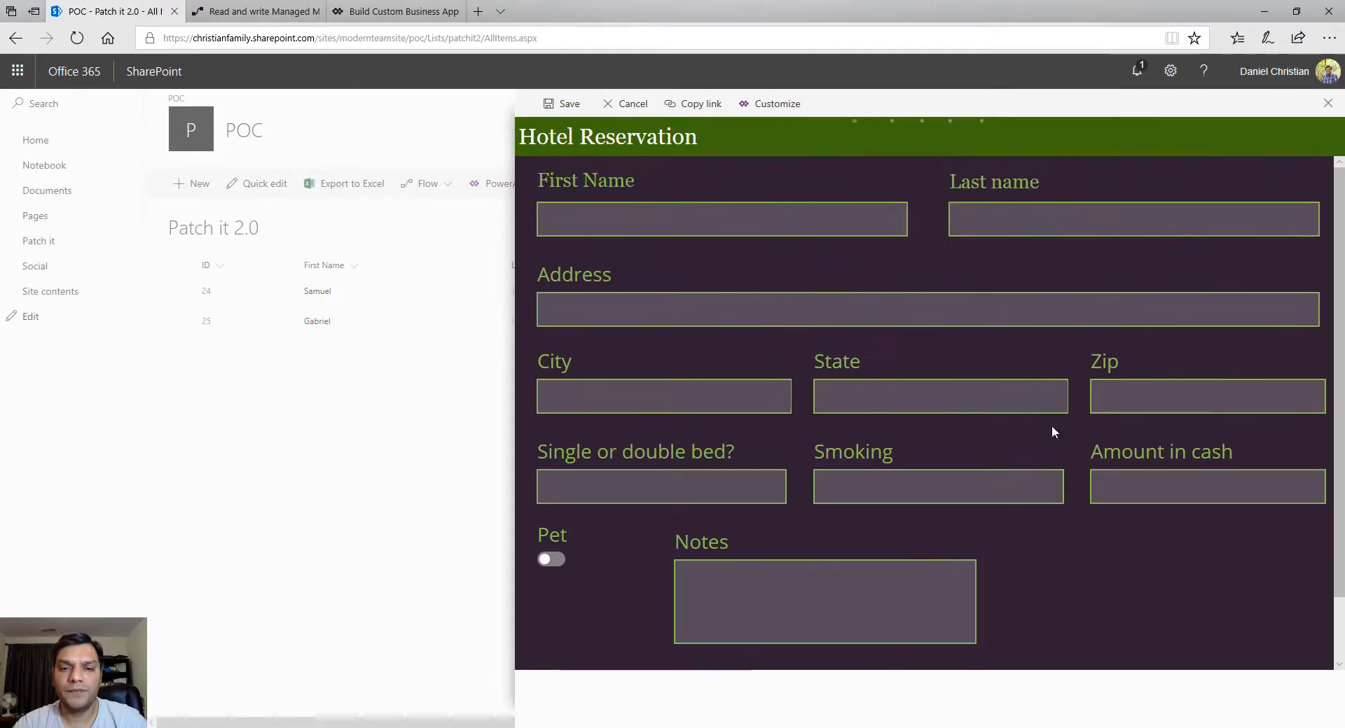
# Step: Enter the first name Daniel and the address 123 main street
pyautogui.click(687, 232)
pyautogui.write('Da')
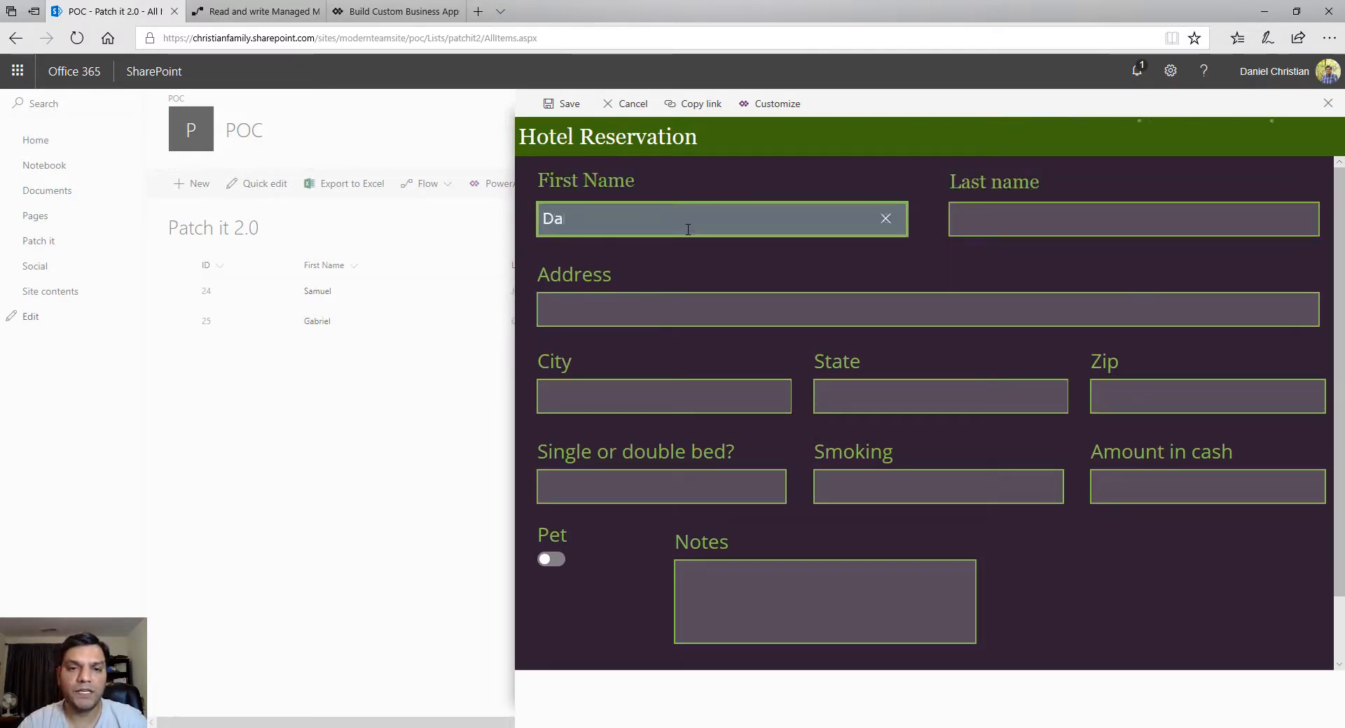
pyautogui.write('niel')
pyautogui.press('Tab')
pyautogui.press('Tab')
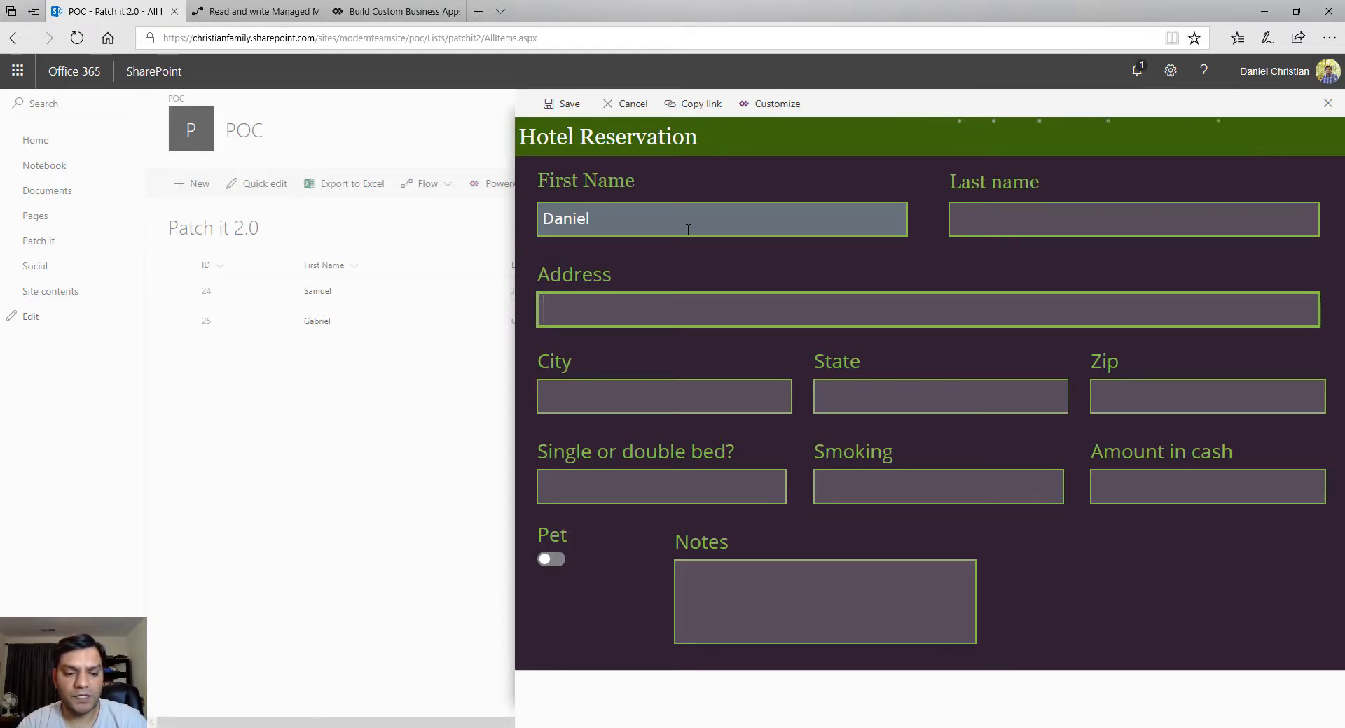
pyautogui.write('123 main')
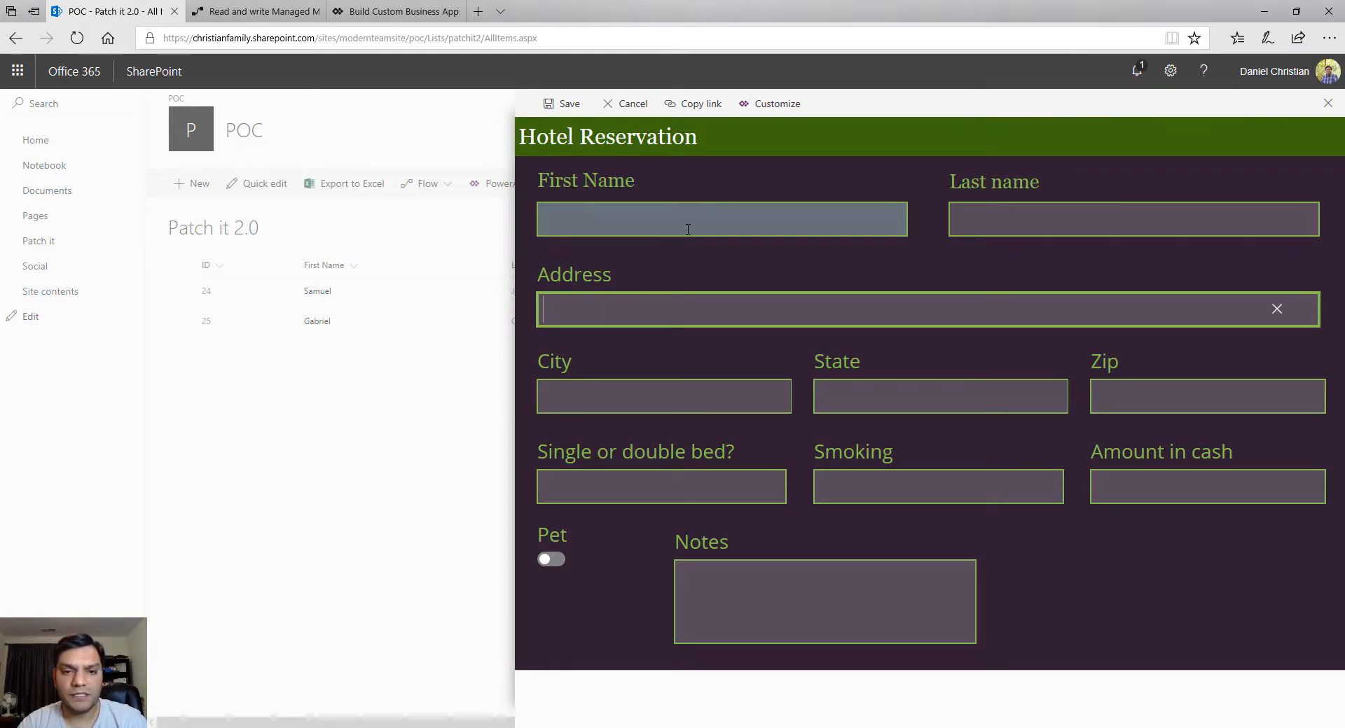
pyautogui.click(687, 229)
pyautogui.write('Da')
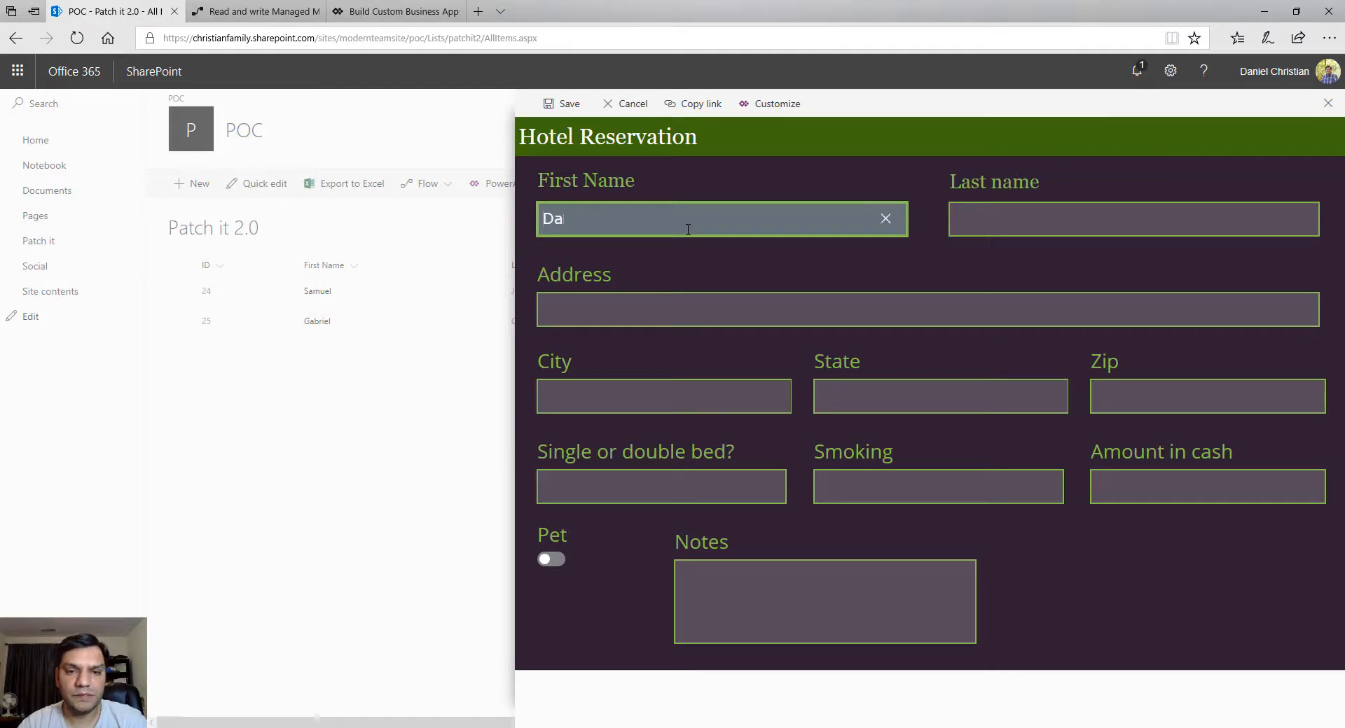
pyautogui.write('niel')
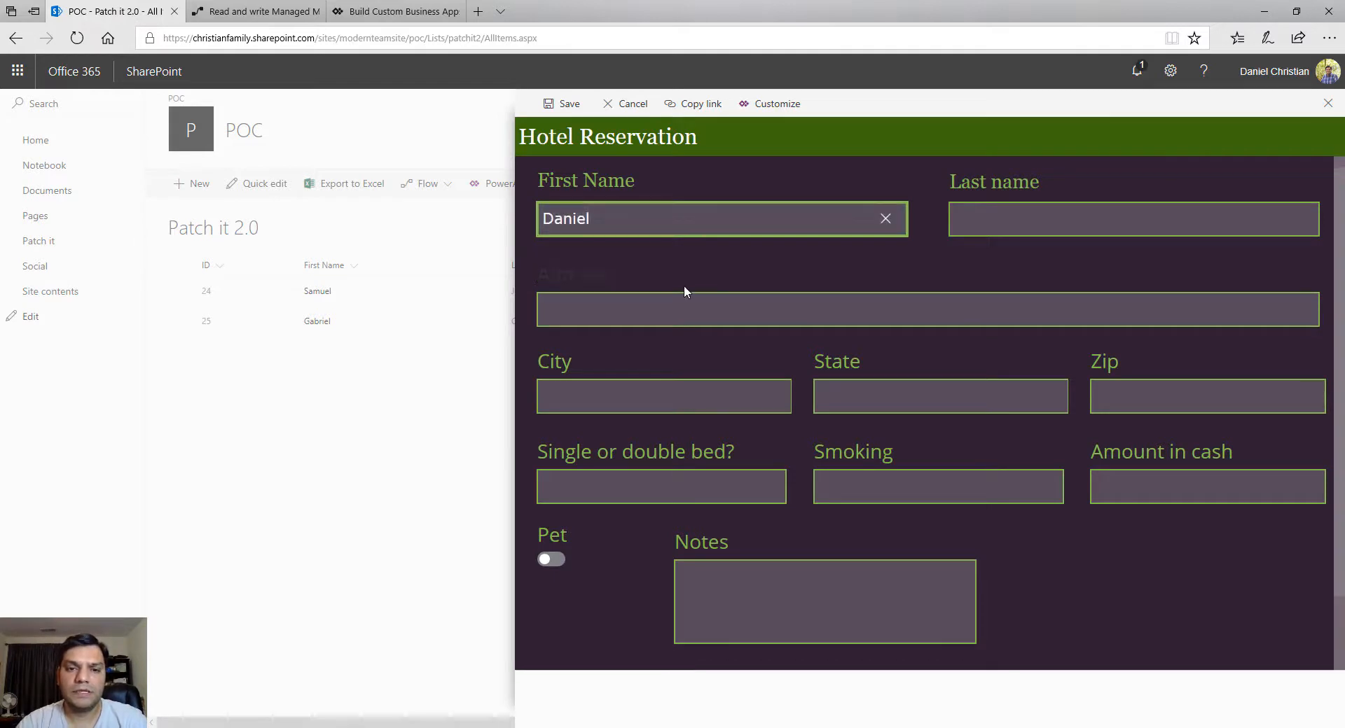
pyautogui.click(686, 301)
pyautogui.write('123')
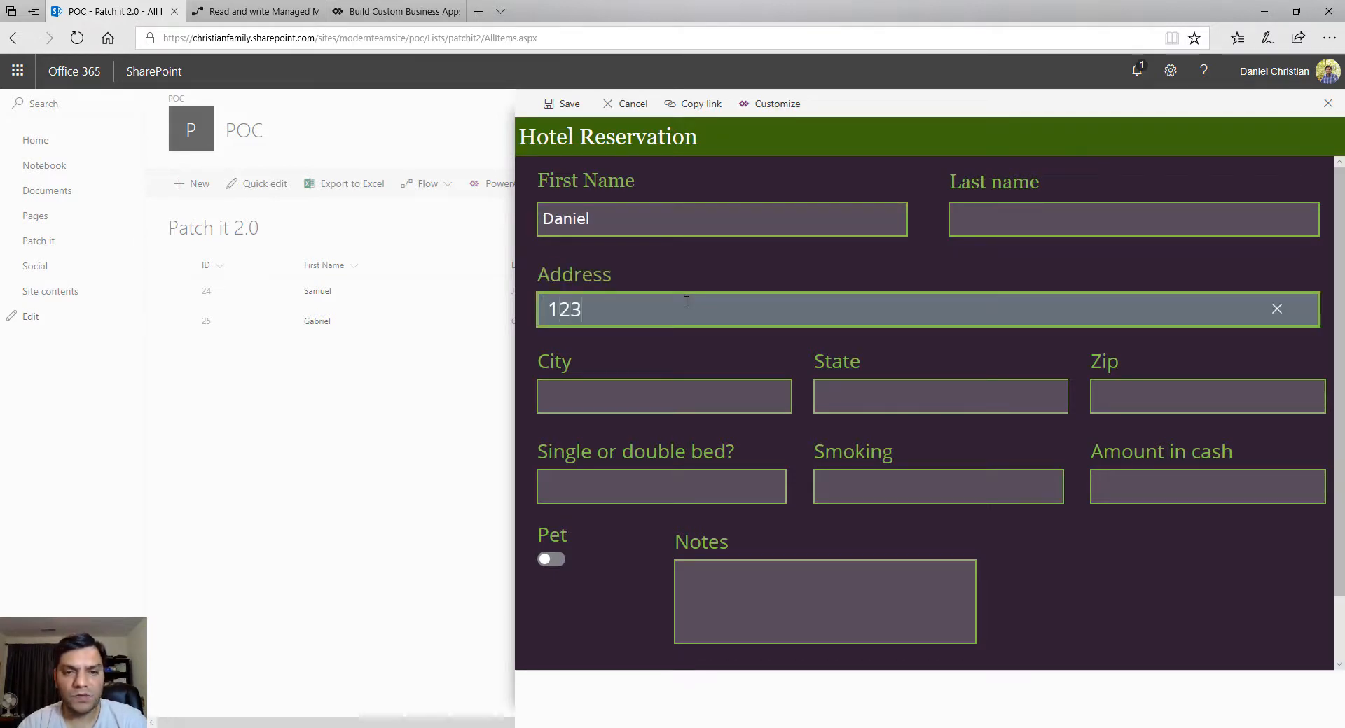
pyautogui.write(' main st')
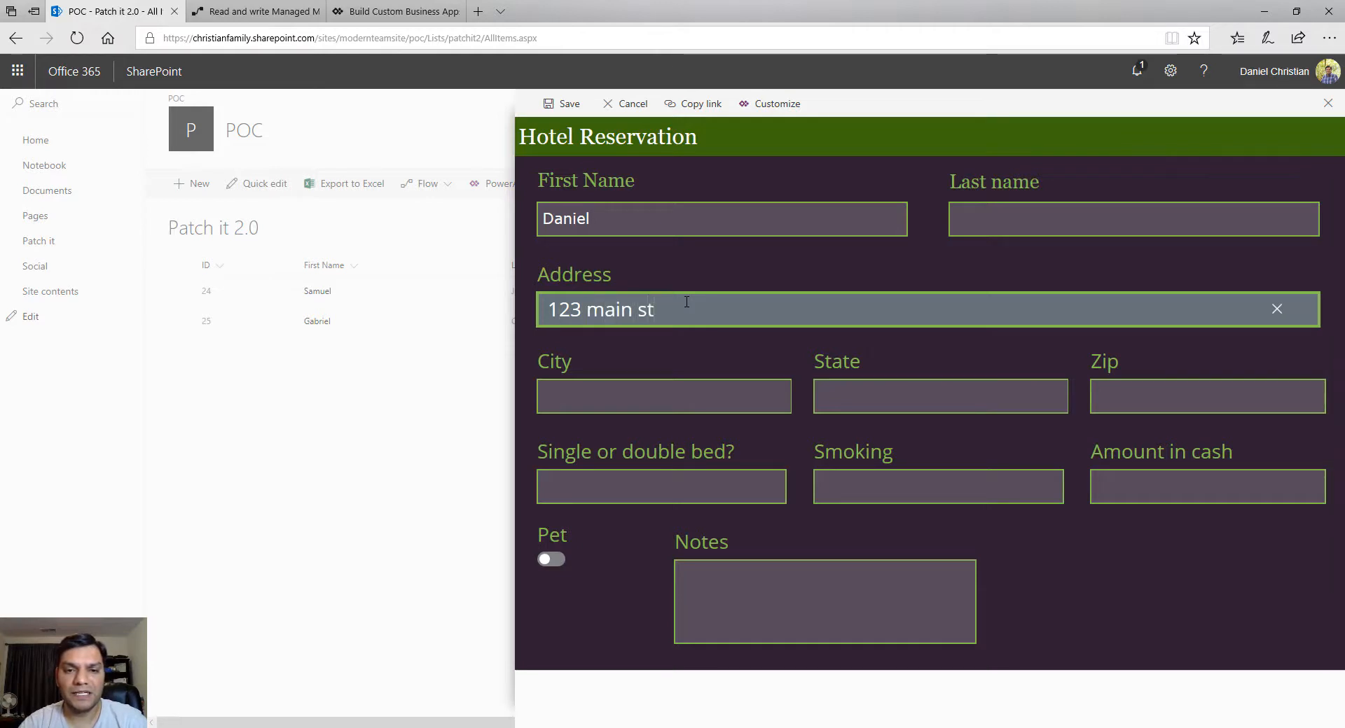
pyautogui.write('reet')
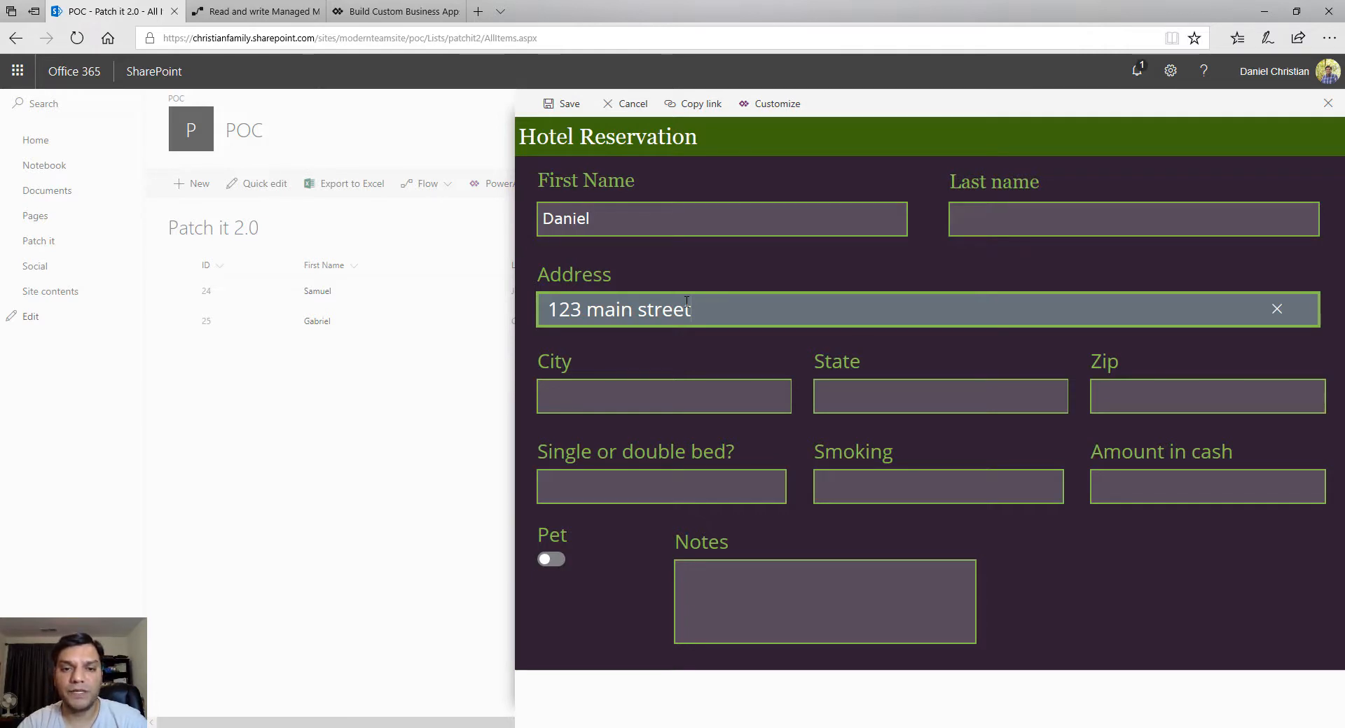
# Step: Set city Charlotte, state North Carolina and zip 28263 from the suggestions
pyautogui.click(665, 398)
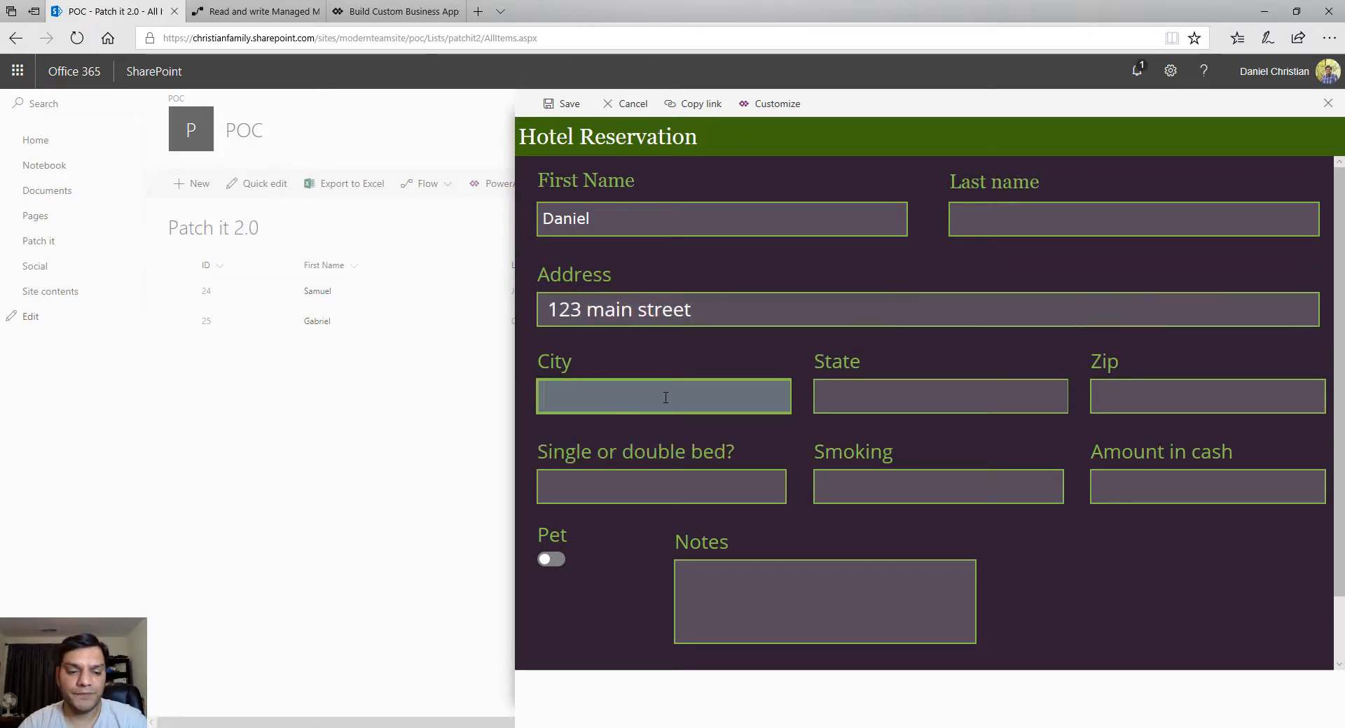
pyautogui.write('Ch')
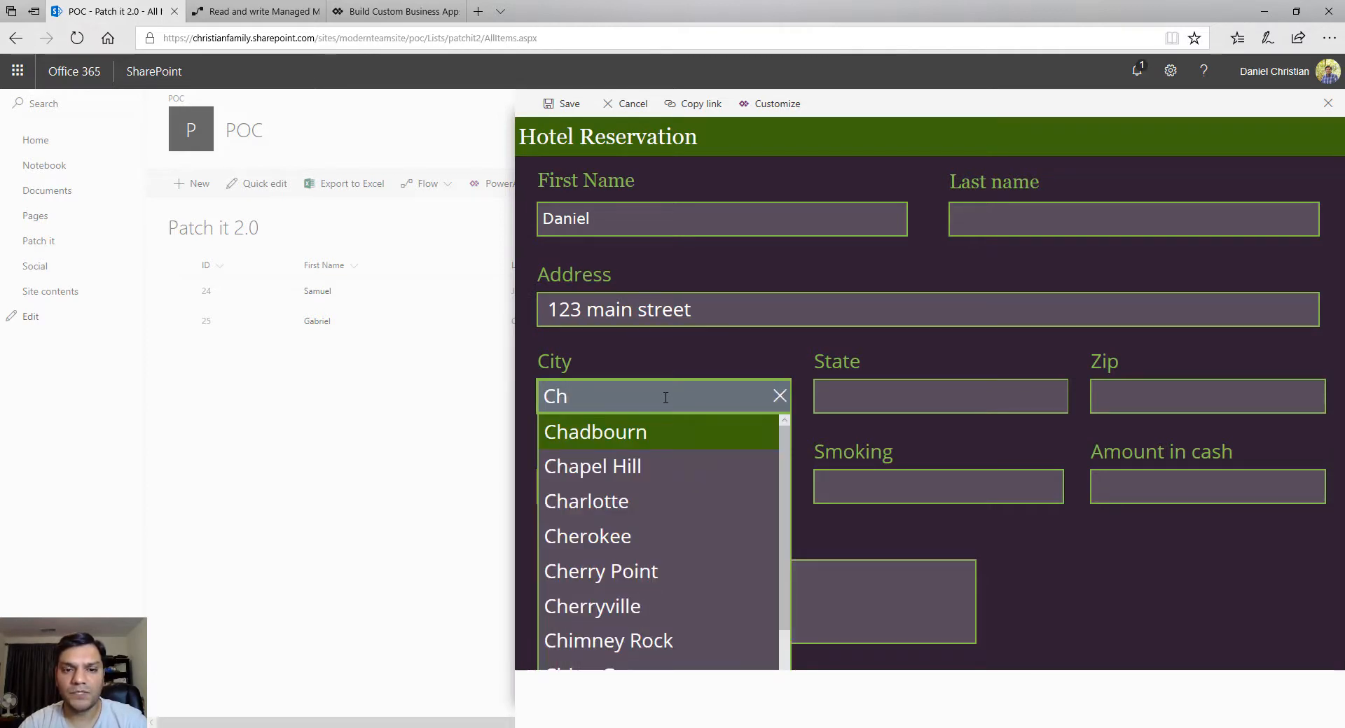
pyautogui.write('ar')
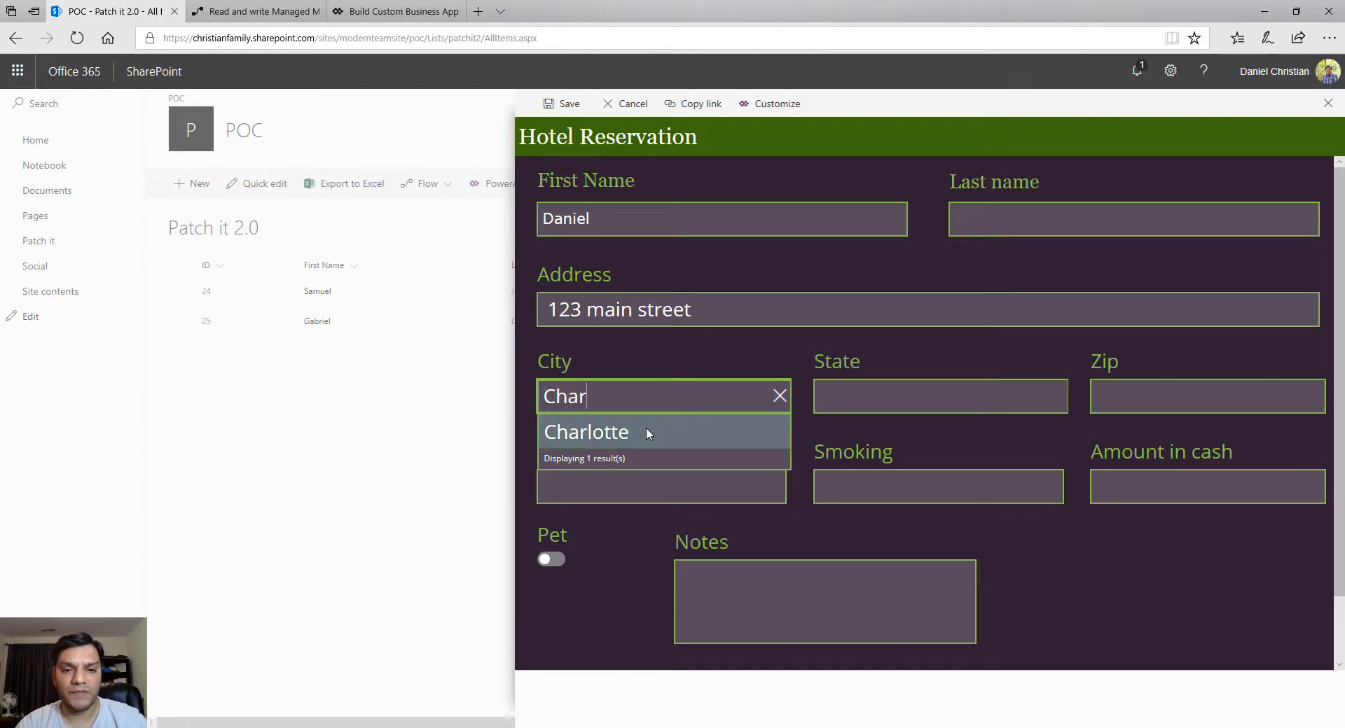
pyautogui.click(599, 442)
pyautogui.click(895, 407)
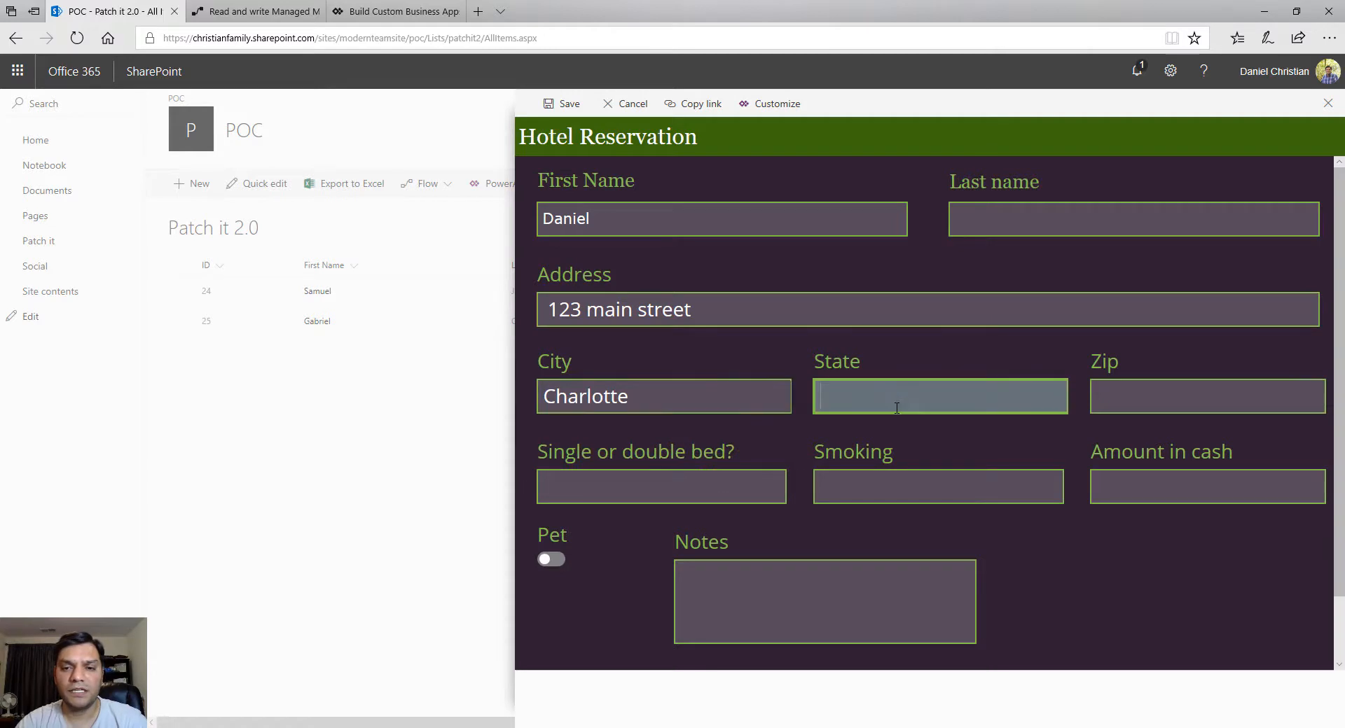
pyautogui.write('North')
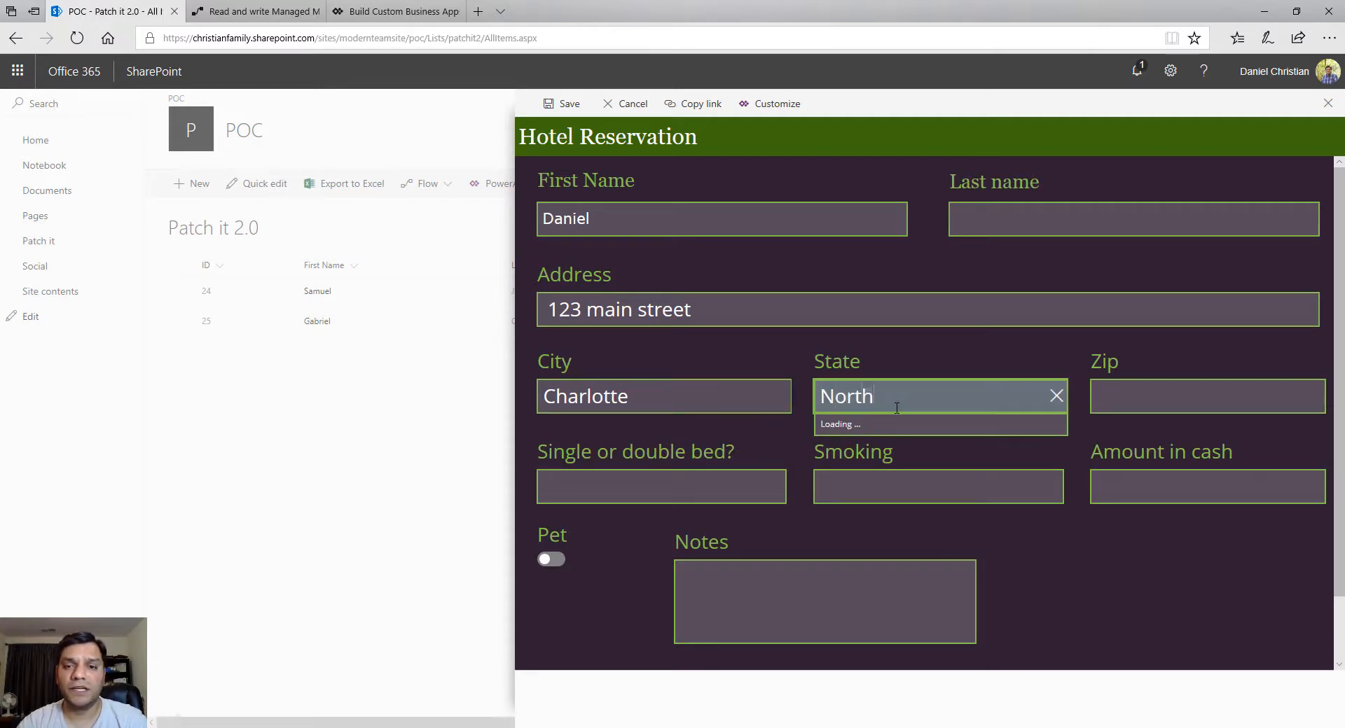
pyautogui.click(876, 434)
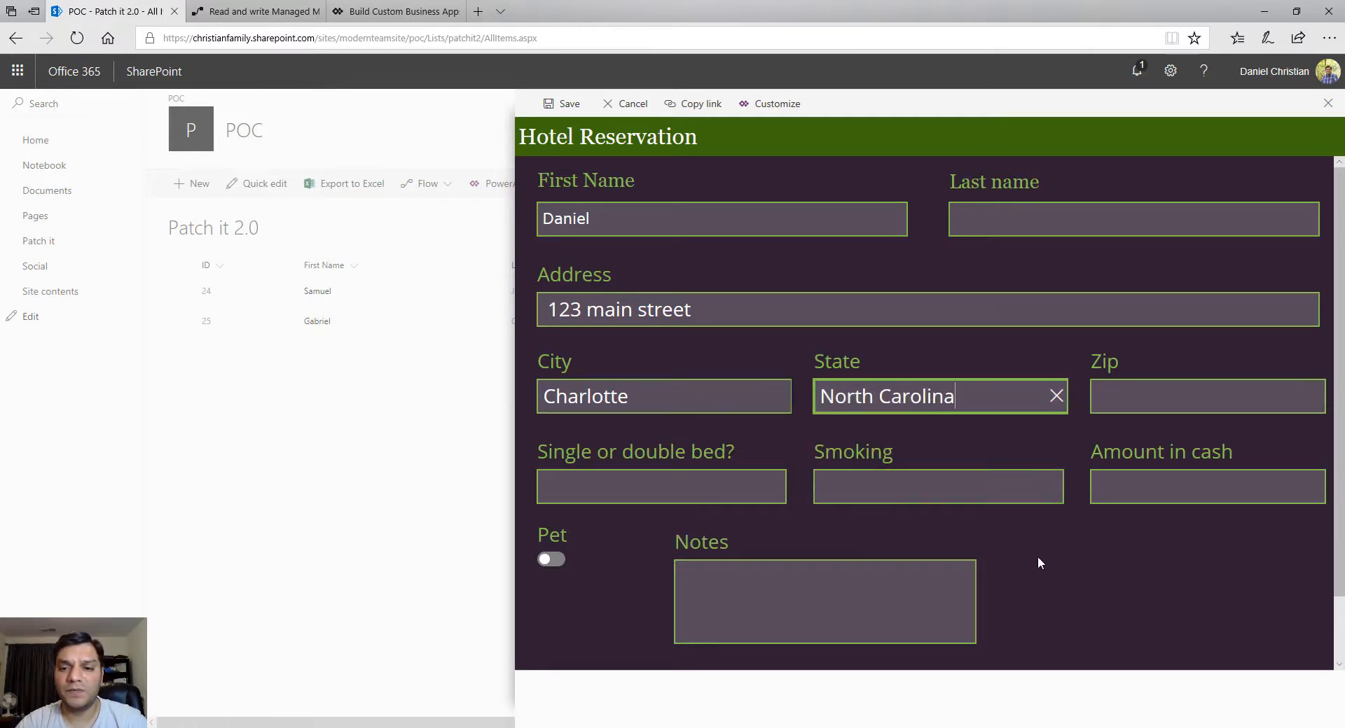
pyautogui.click(1251, 394)
pyautogui.write('2')
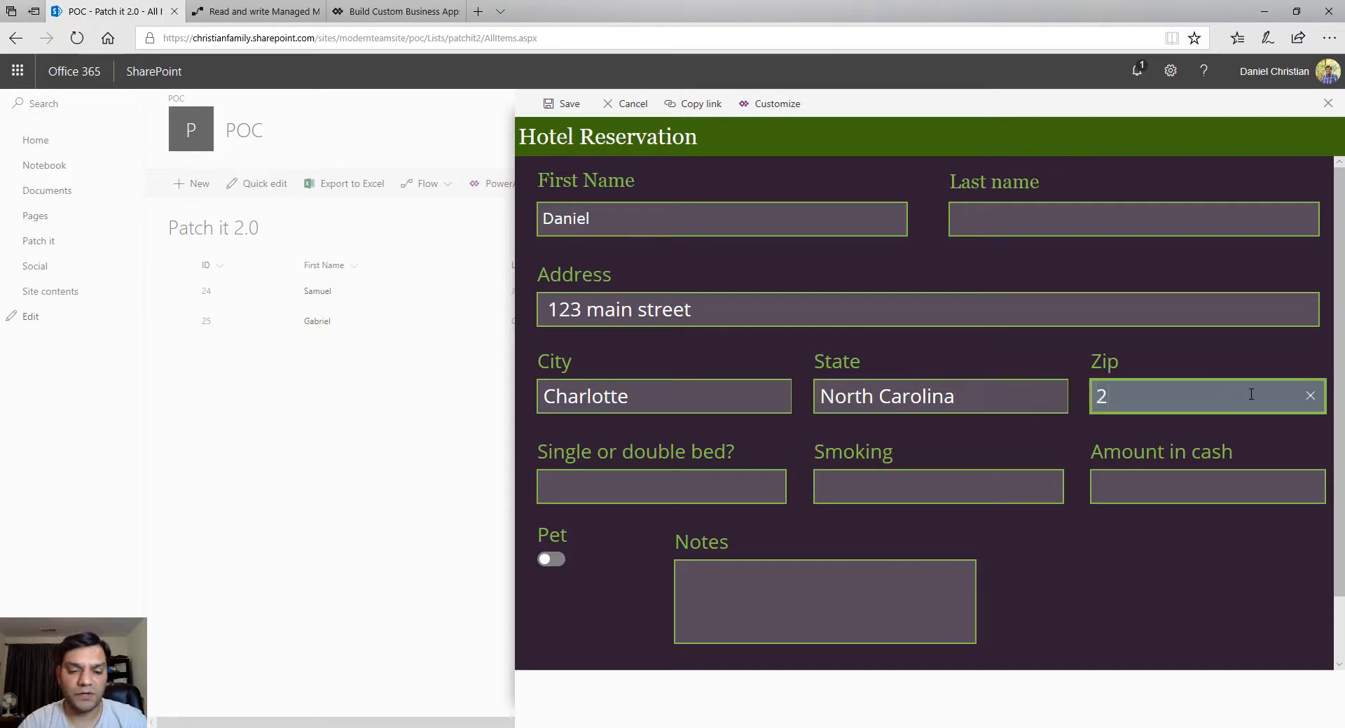
pyautogui.write('8263')
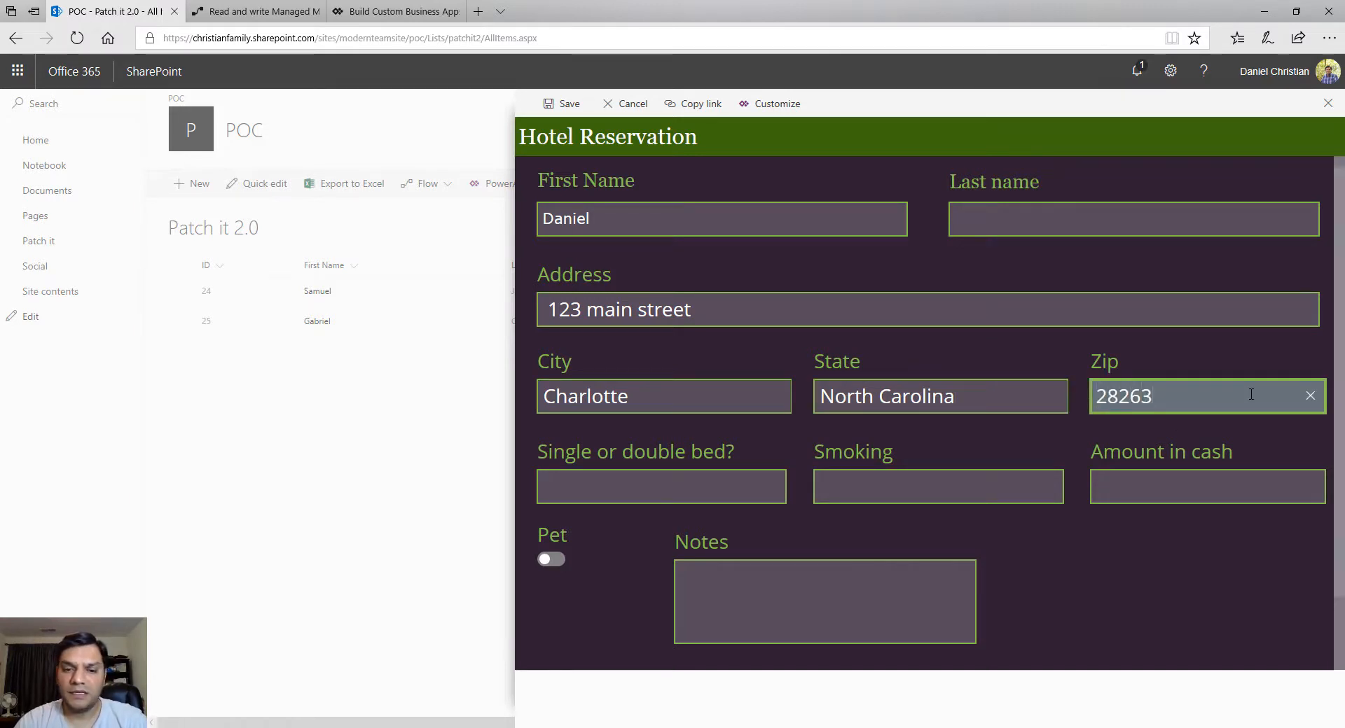
# Step: Choose Single bed, Non smoking, and enter a zero cash amount
pyautogui.click(745, 480)
pyautogui.write('s')
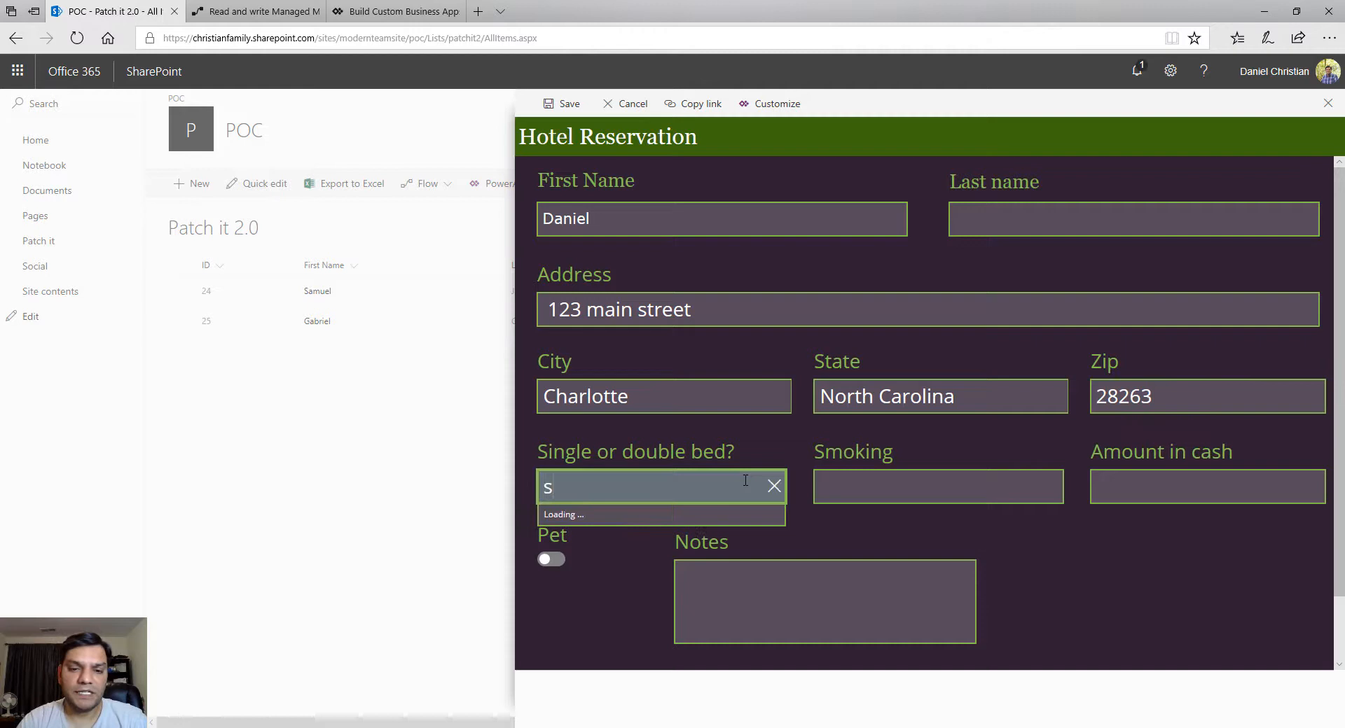
pyautogui.write('in')
pyautogui.click(571, 522)
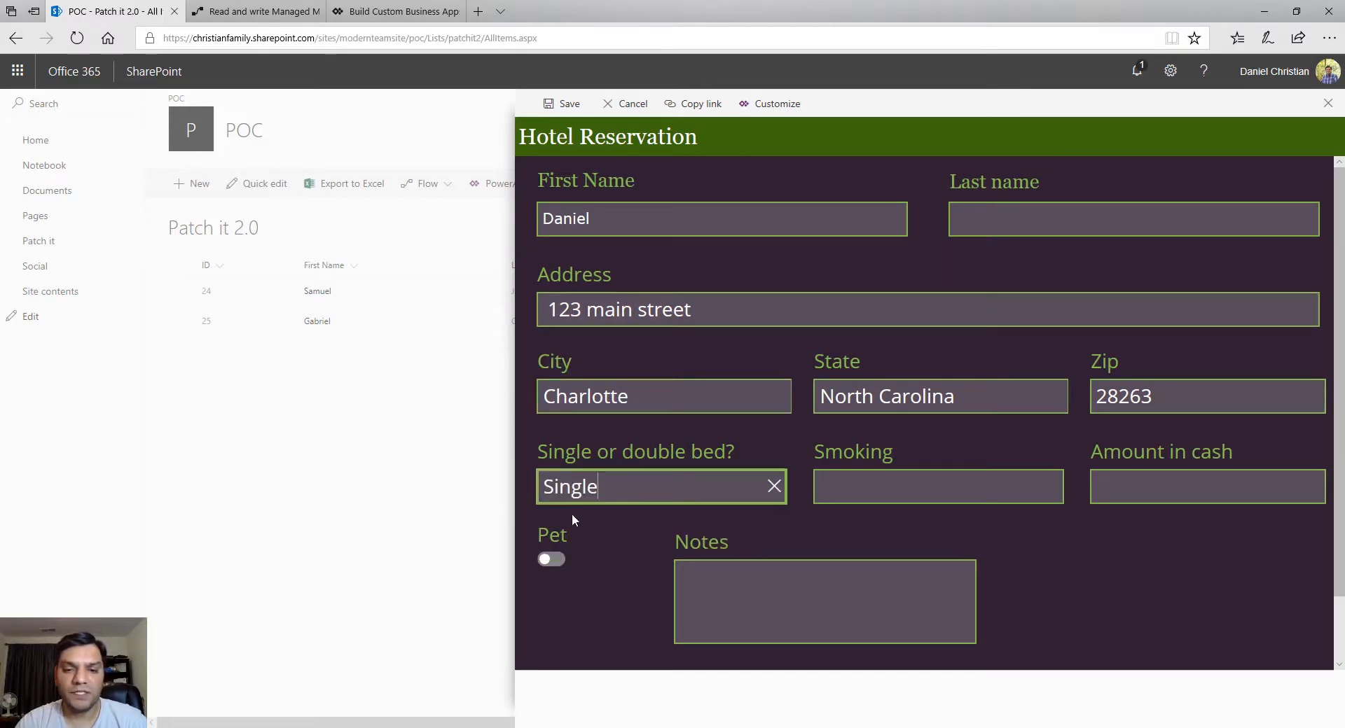
pyautogui.click(880, 487)
pyautogui.write('non')
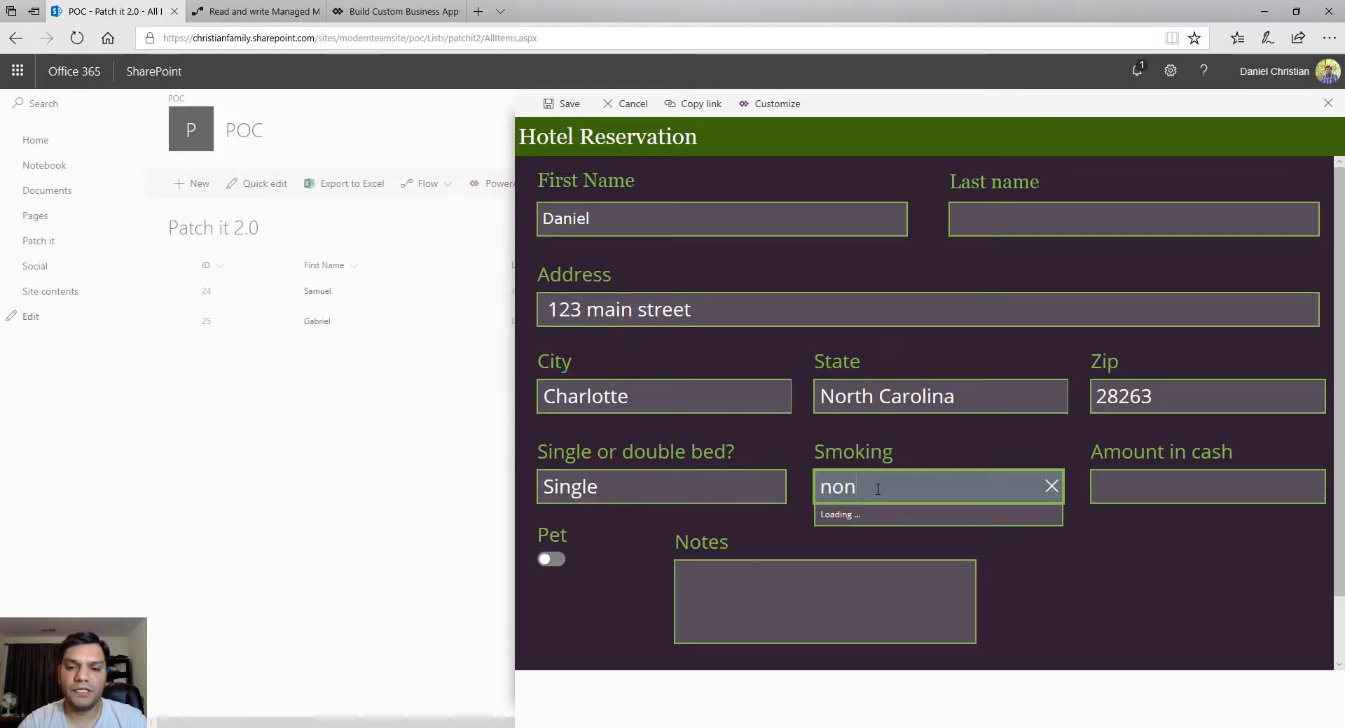
pyautogui.click(869, 530)
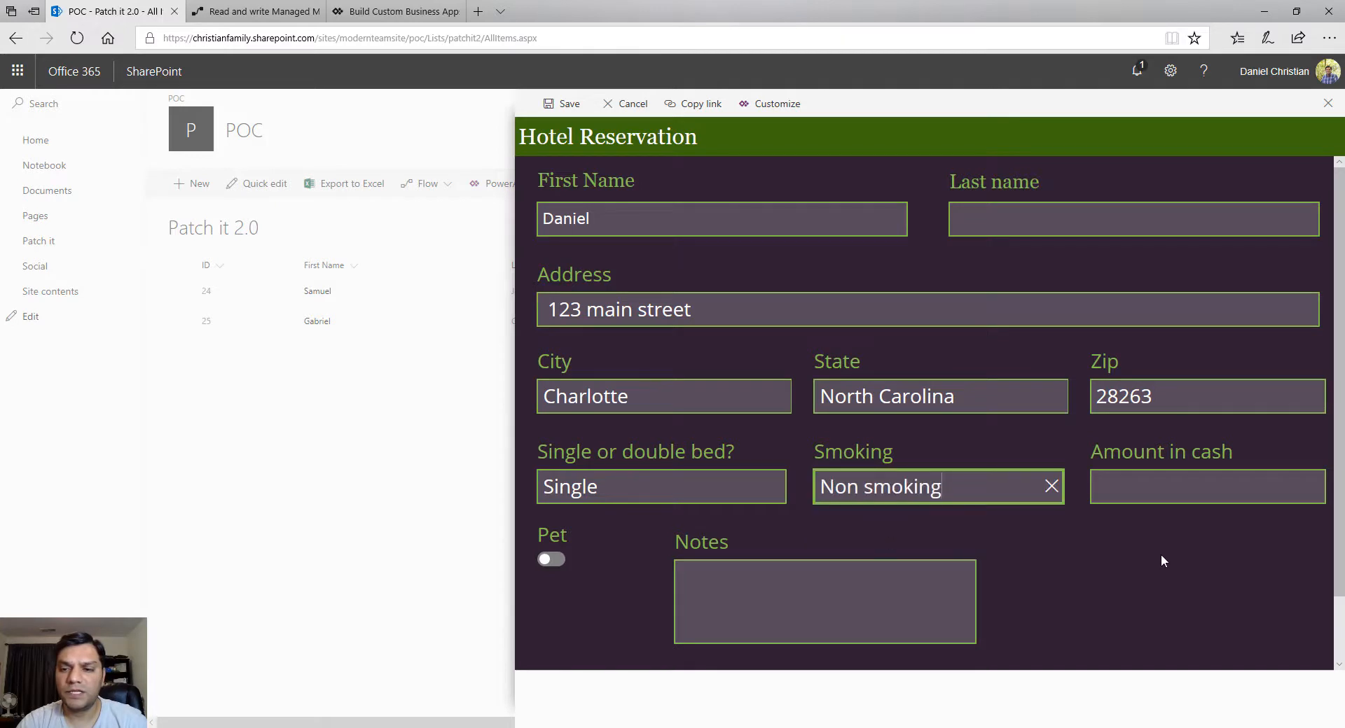
pyautogui.scroll(-1, 1161, 553)
pyautogui.click(1166, 419)
pyautogui.write('0')
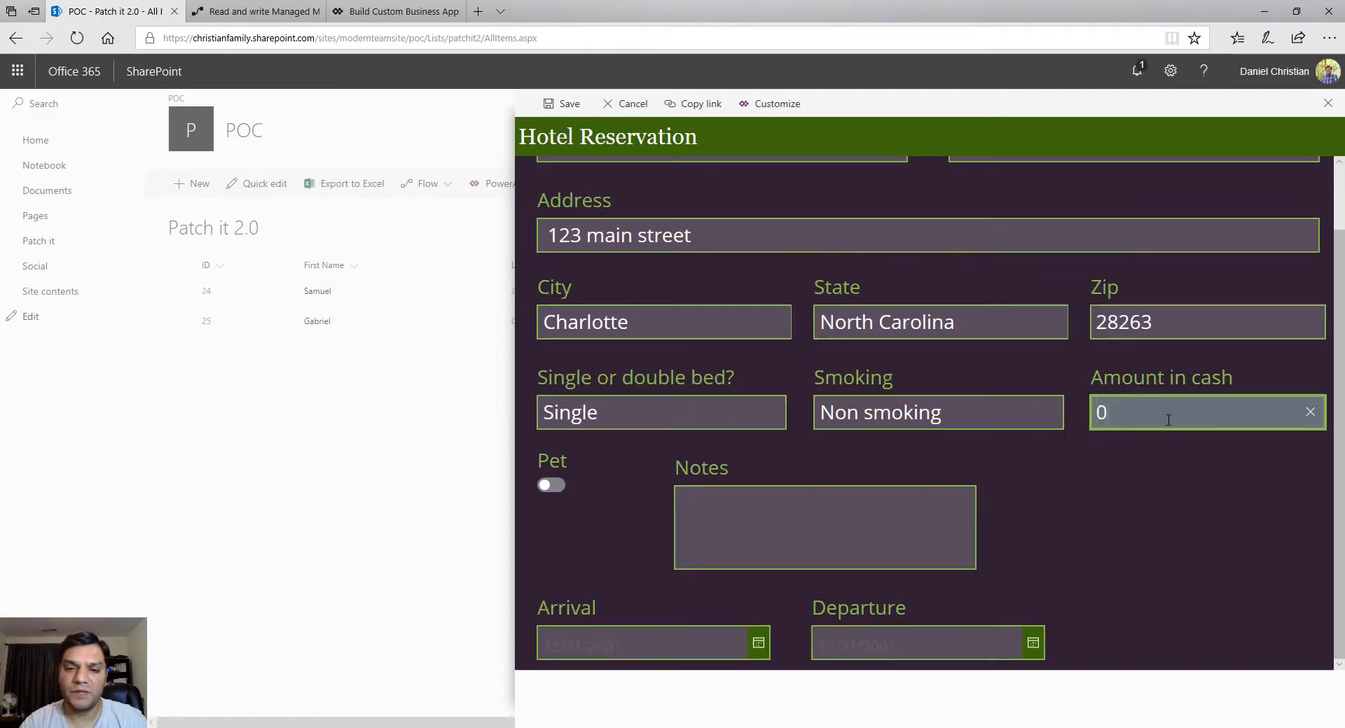
# Step: Turn Pet on, pick Dogs as the pet kind, and write the note 'Possibly check-in at 12 noon.'
pyautogui.click(1170, 543)
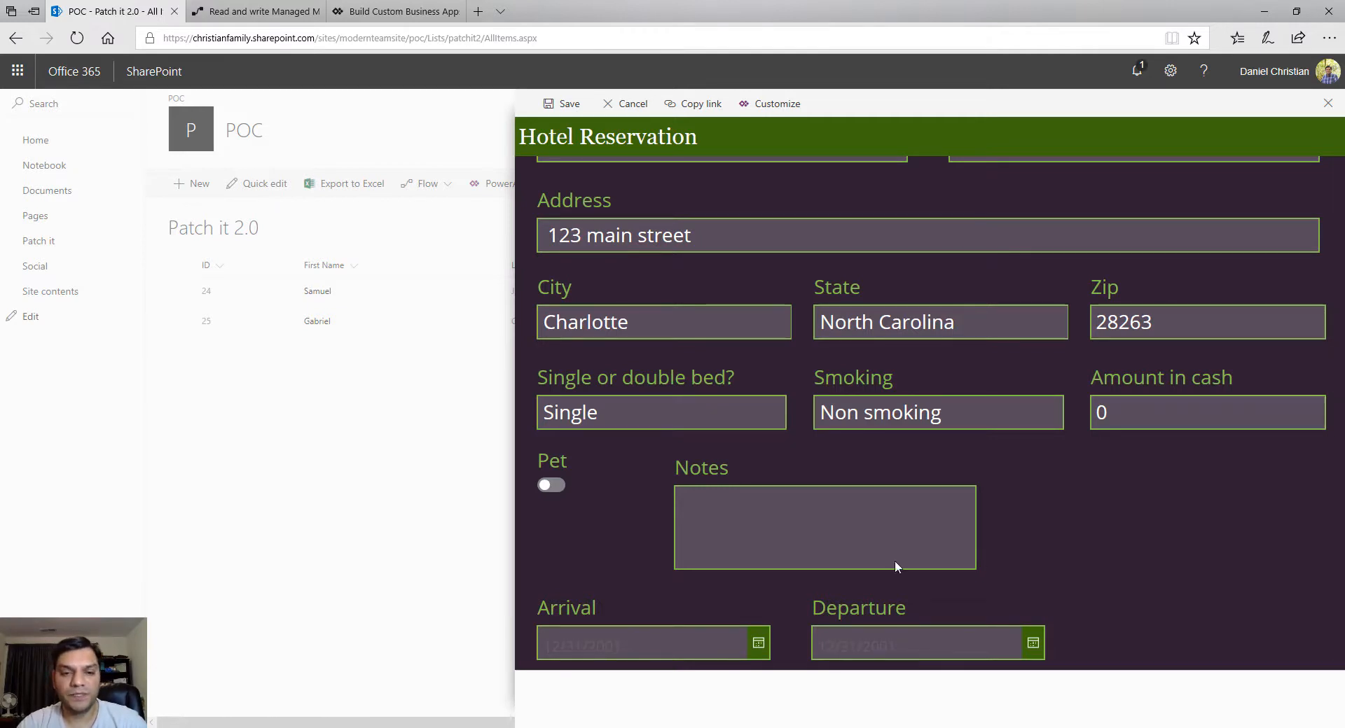
pyautogui.click(552, 484)
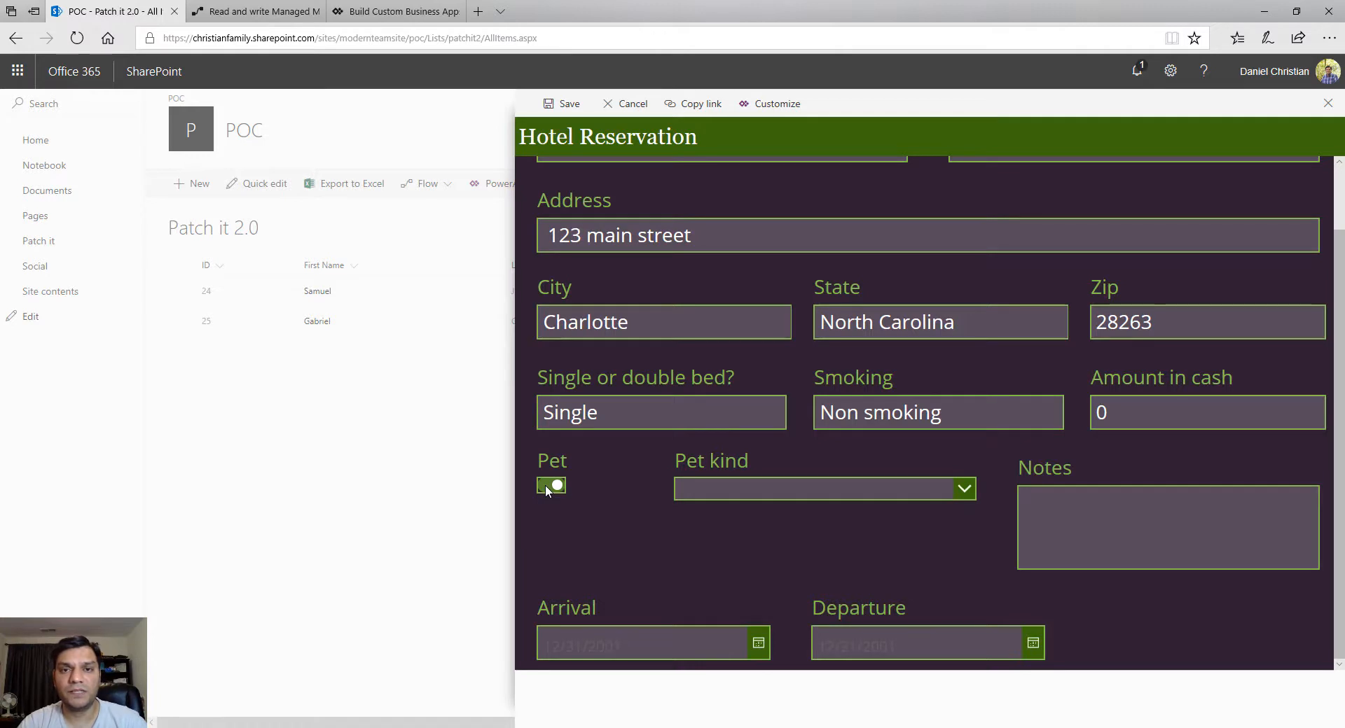
pyautogui.click(964, 488)
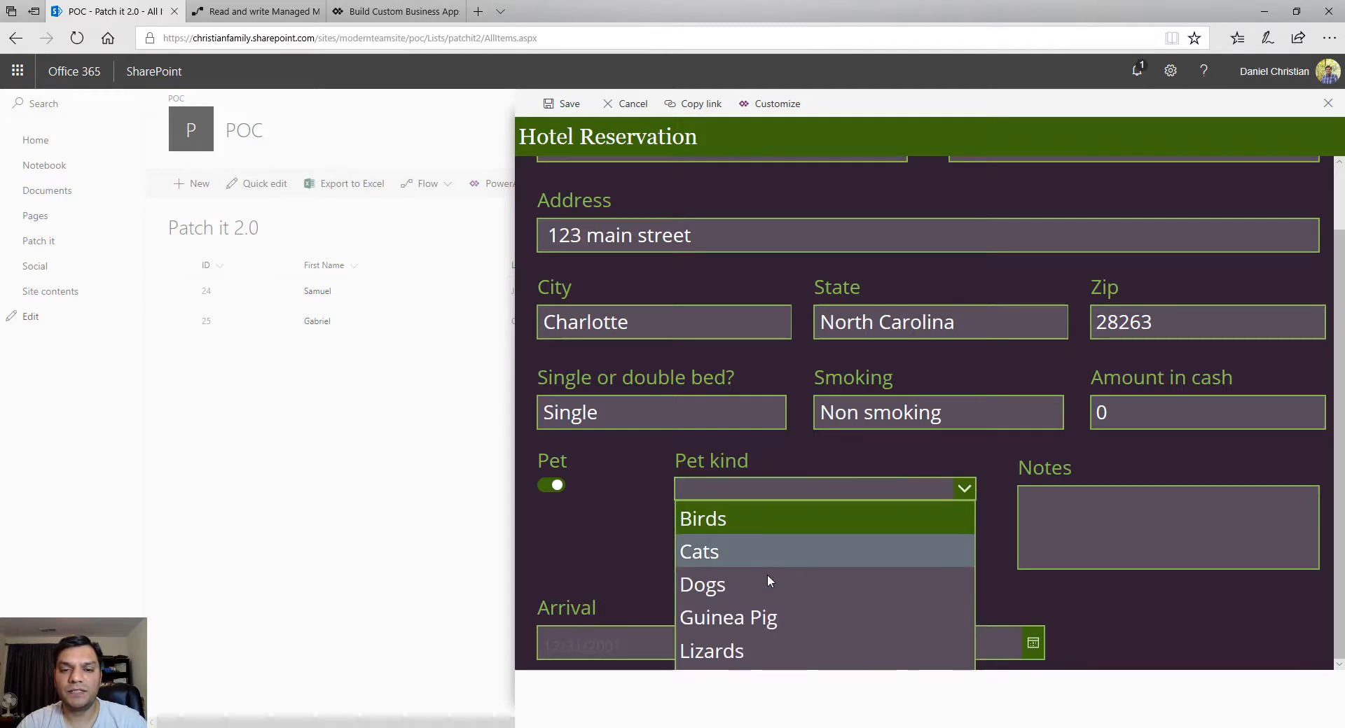
pyautogui.click(768, 585)
pyautogui.click(1045, 539)
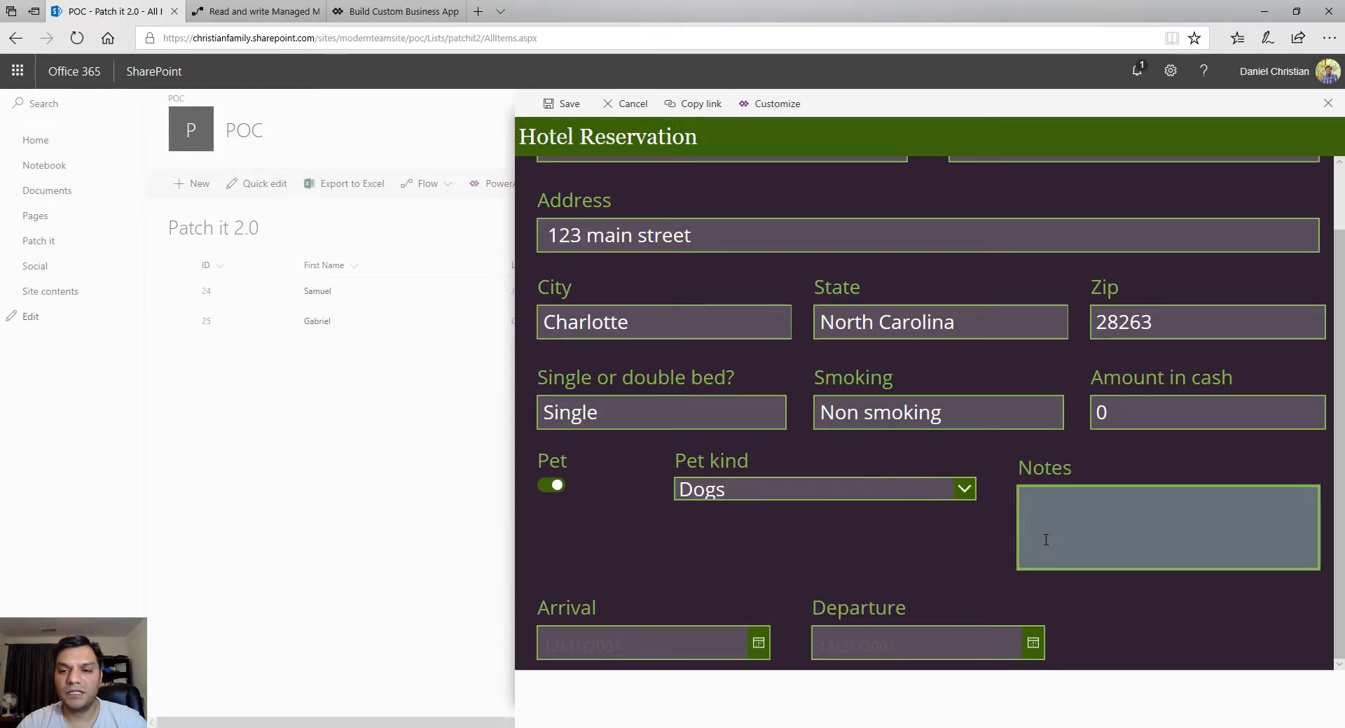
pyautogui.write('W')
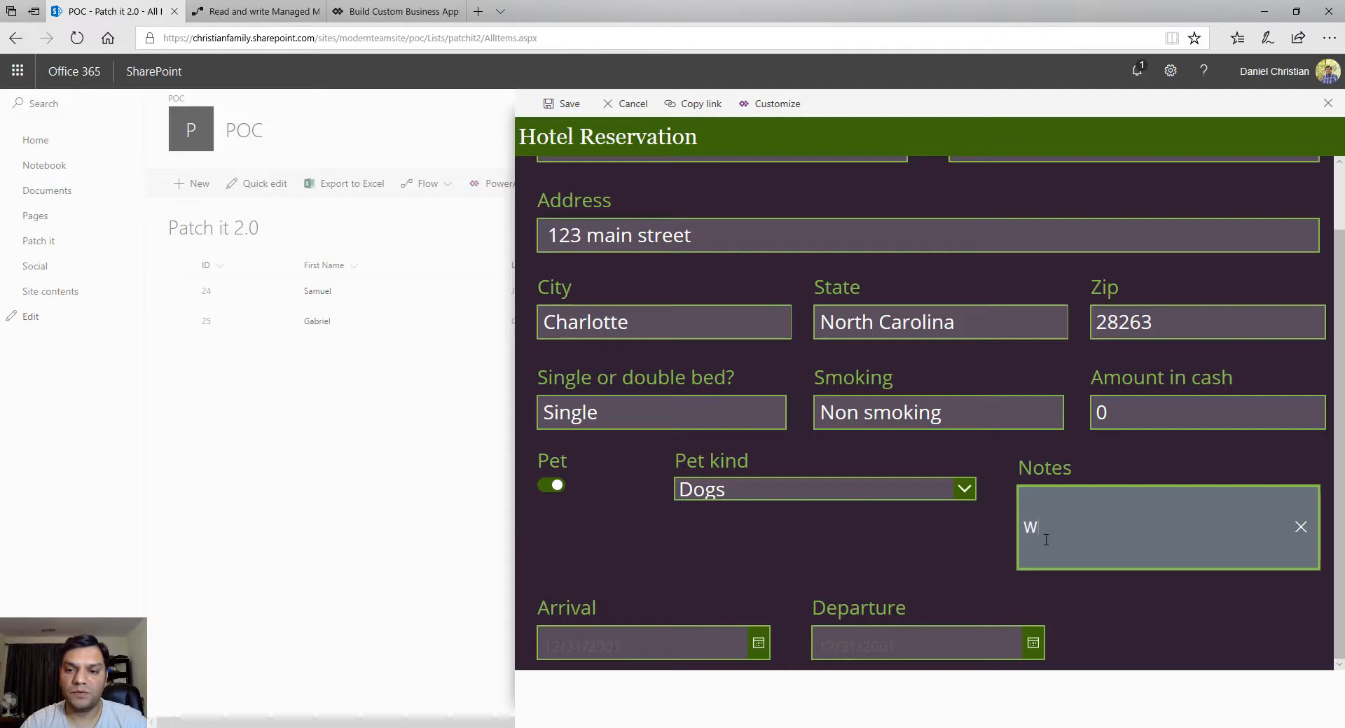
pyautogui.write('ell')
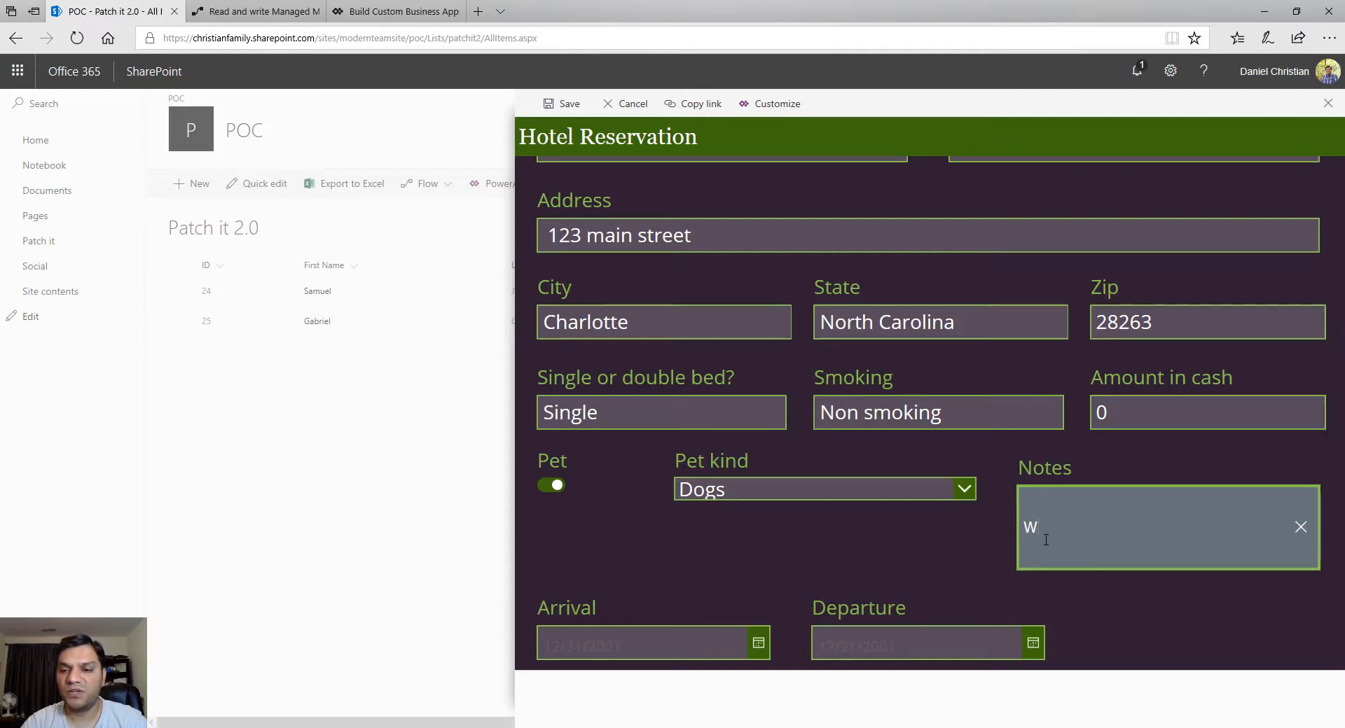
pyautogui.press('BackSpace')
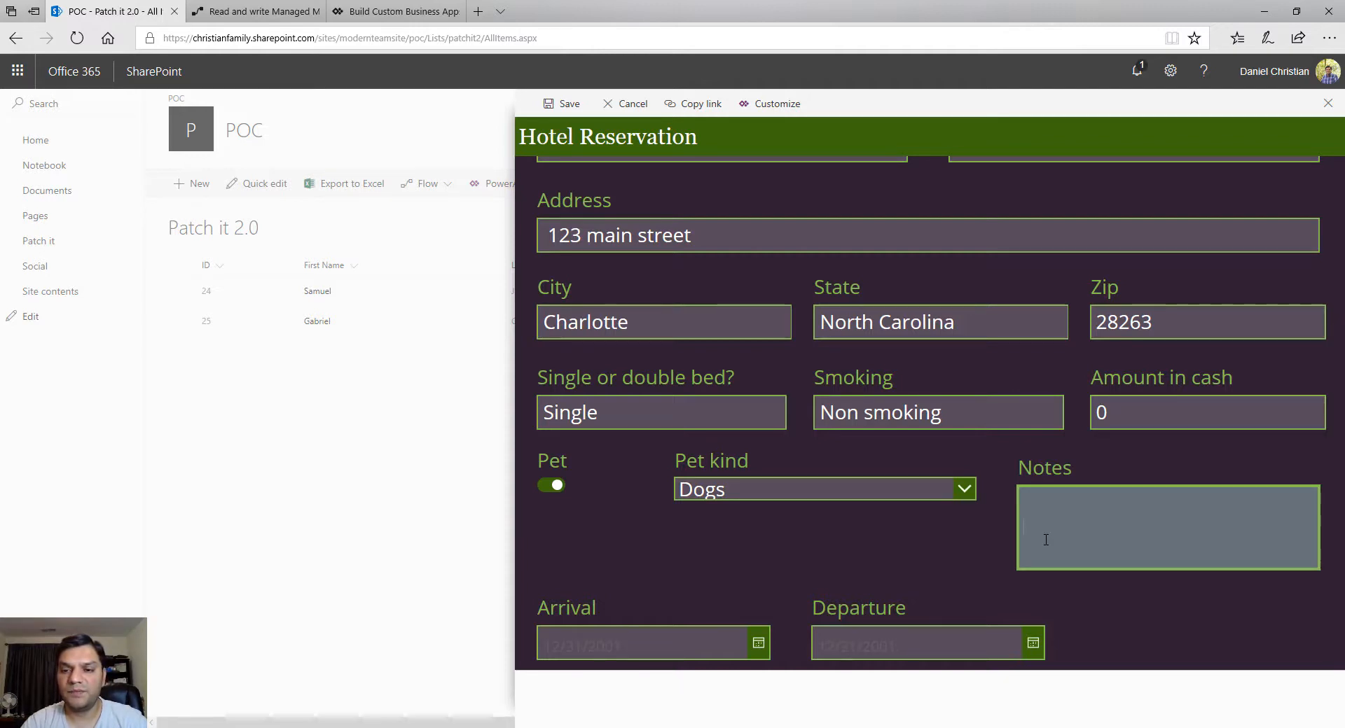
pyautogui.write('Possibl')
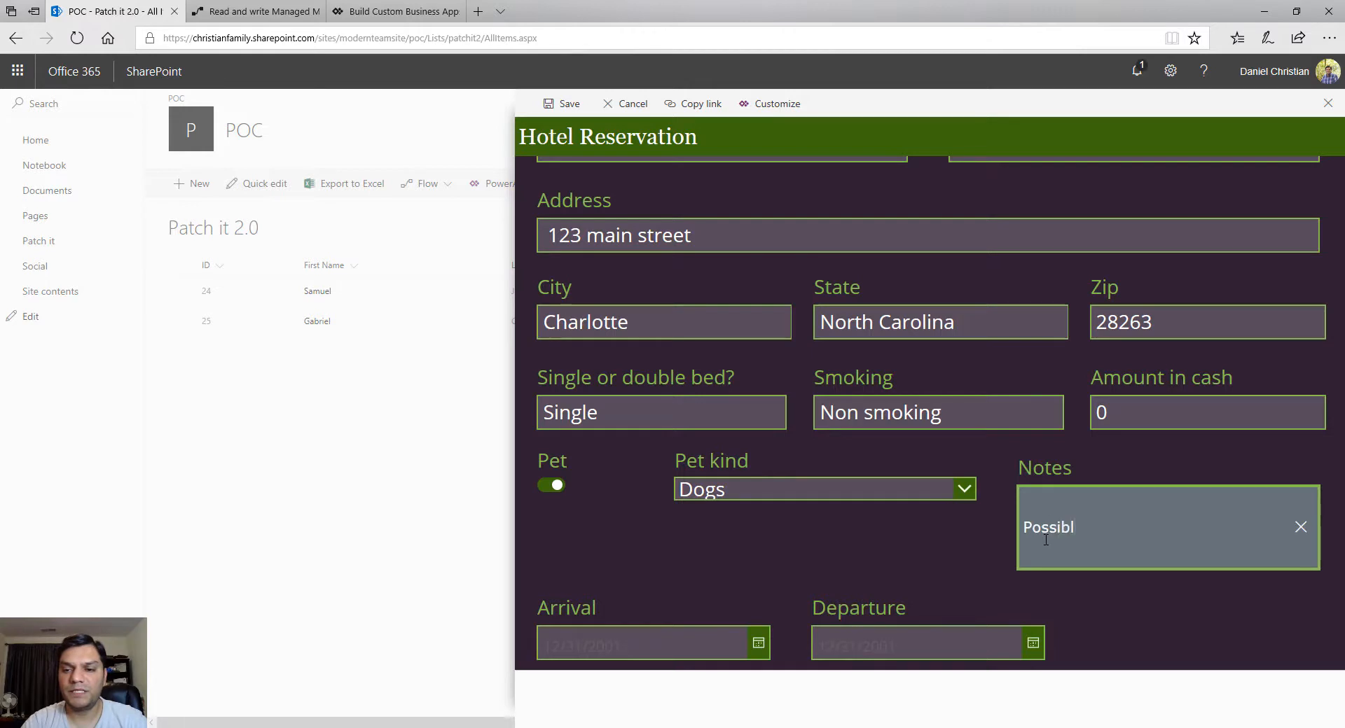
pyautogui.write('y check-in at')
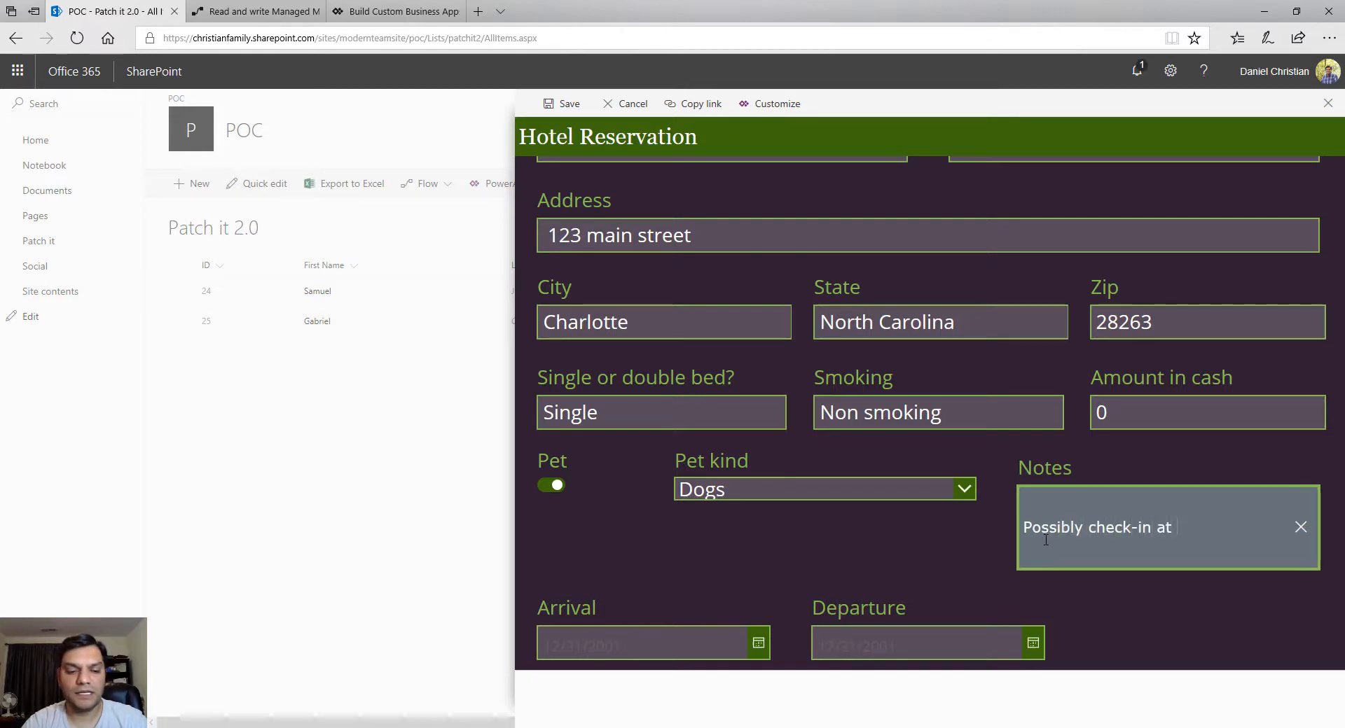
pyautogui.write(' 12 noon.')
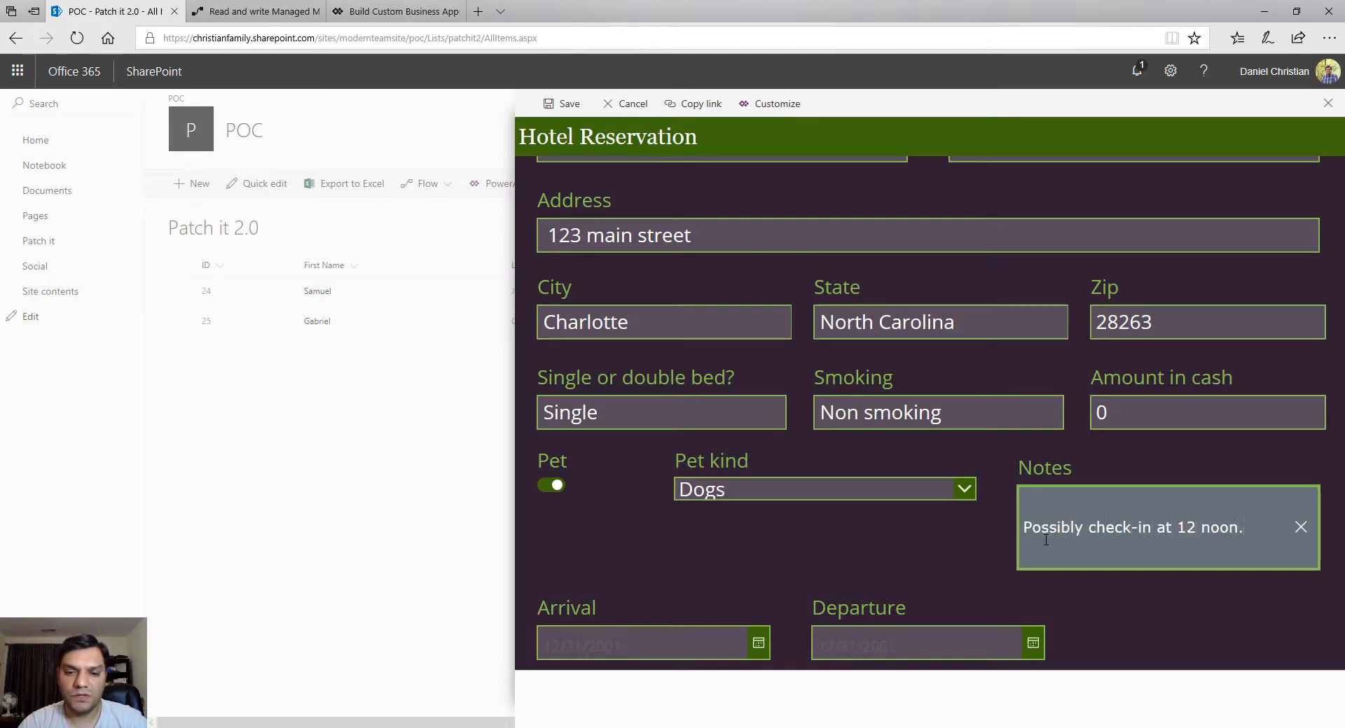
# Step: Set the arrival date to 12/4/2017 and the departure date to 12/5/2017 in the date pickers
pyautogui.click(874, 565)
pyautogui.click(759, 657)
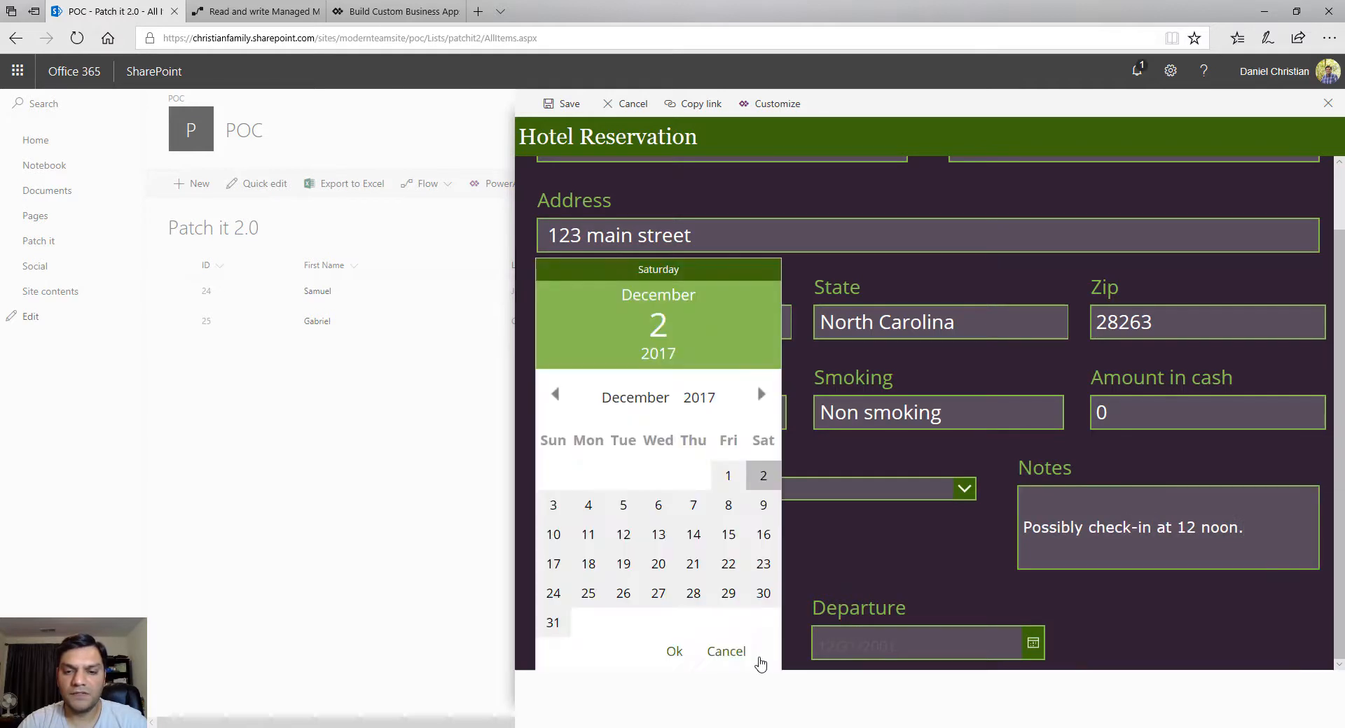
pyautogui.click(588, 505)
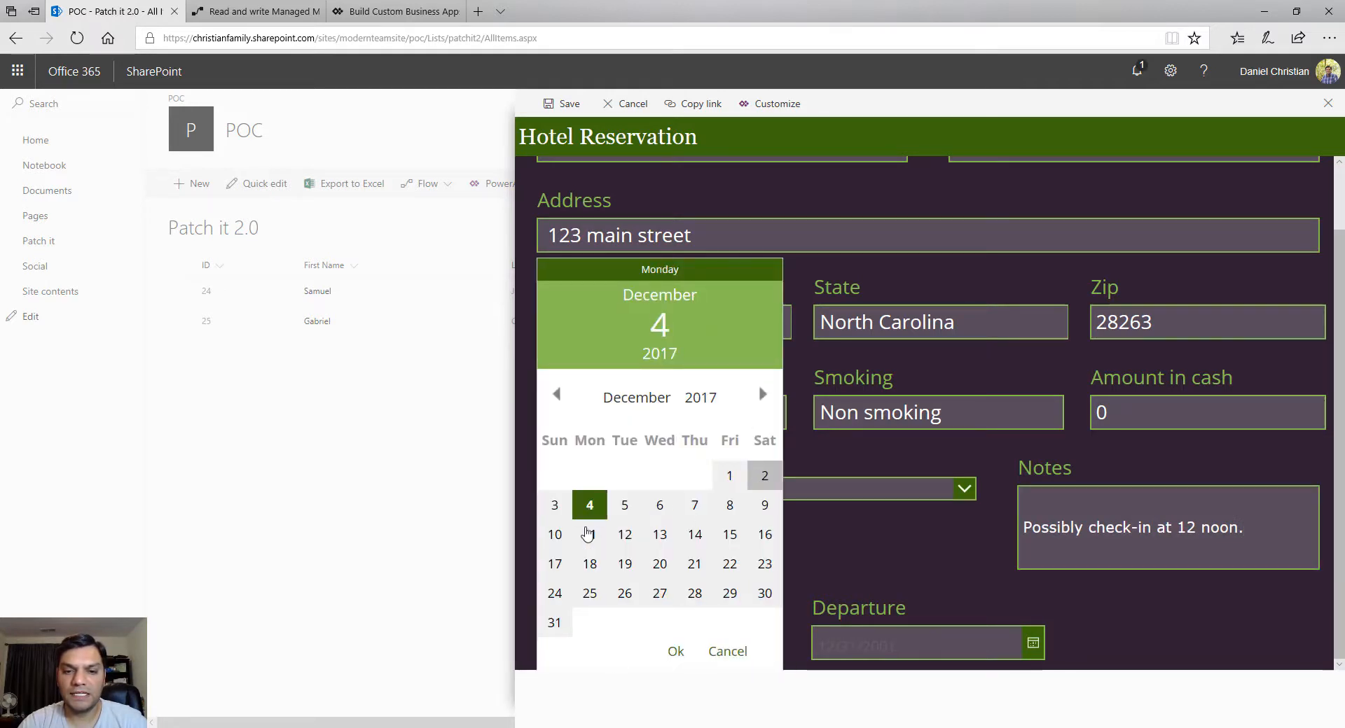
pyautogui.click(674, 652)
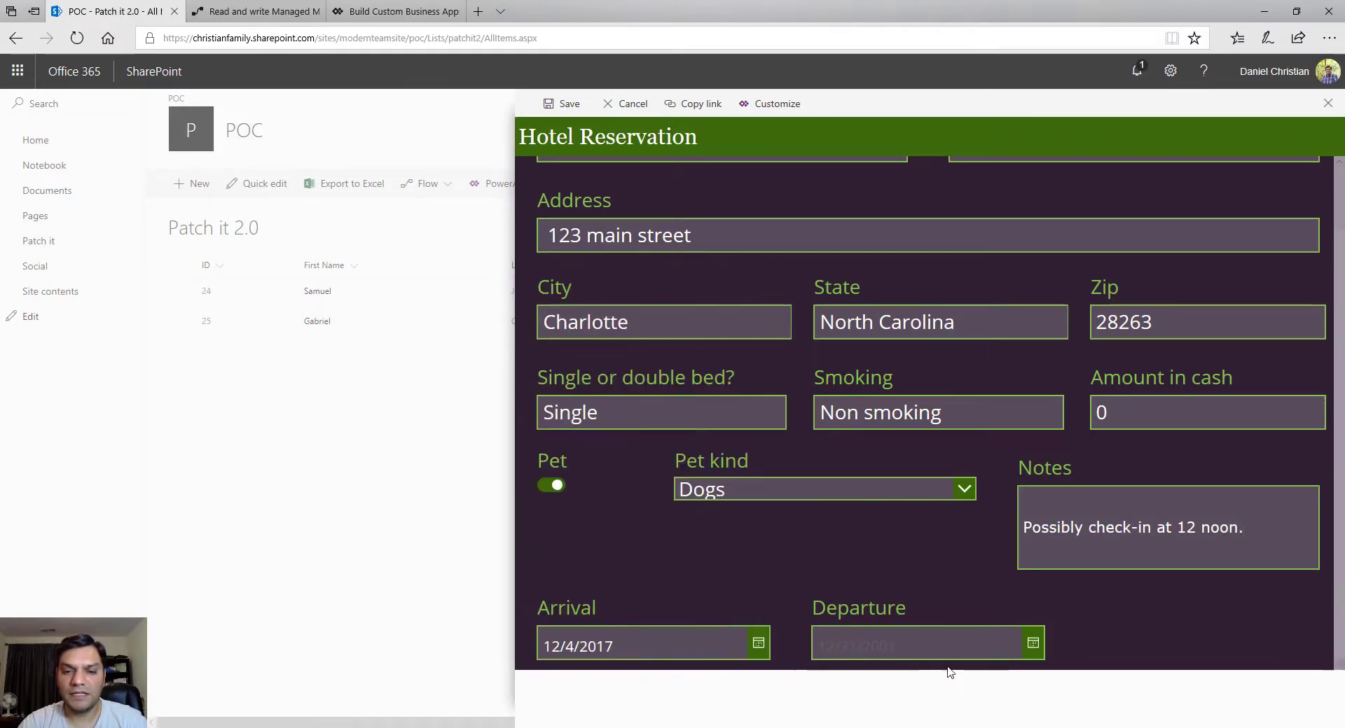
pyautogui.click(1035, 644)
pyautogui.click(898, 506)
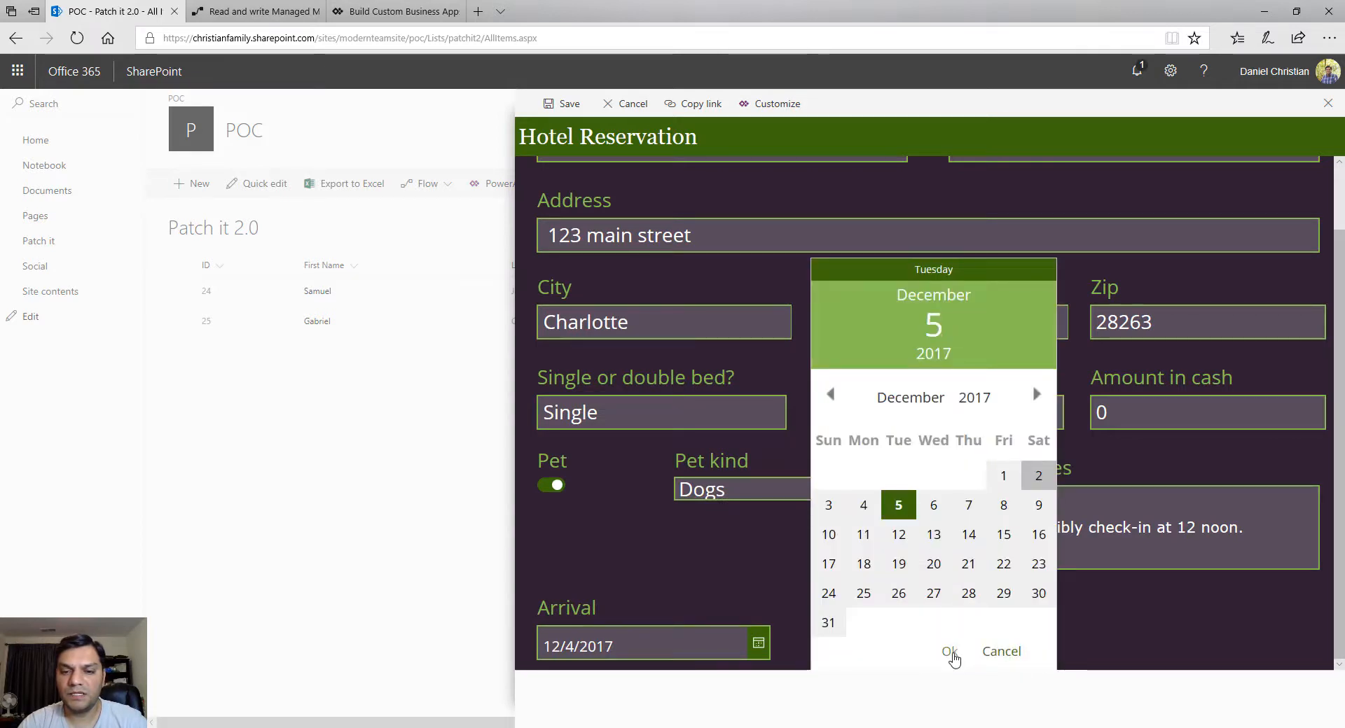
pyautogui.click(948, 652)
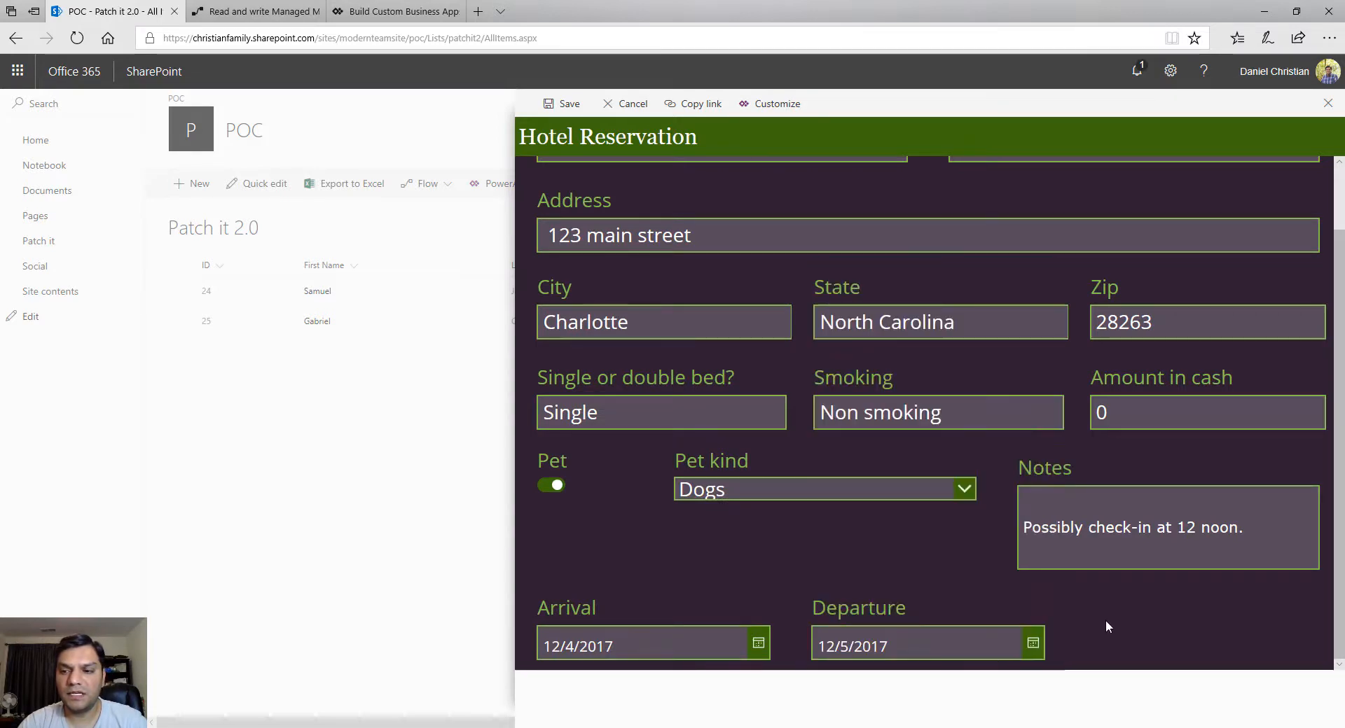
pyautogui.scroll(1, 1105, 627)
# Step: After the required-fields warning, fill in last name Christian and save the reservation to the list
pyautogui.click(569, 104)
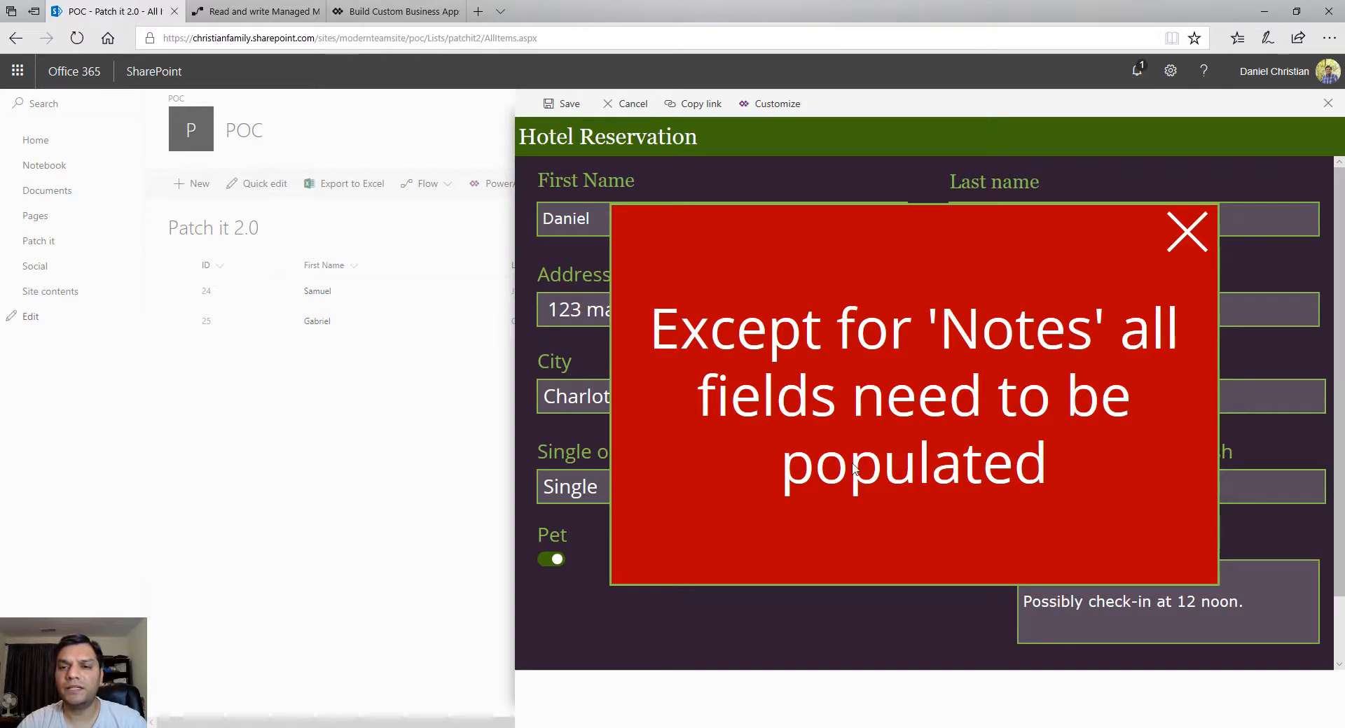
pyautogui.click(1187, 232)
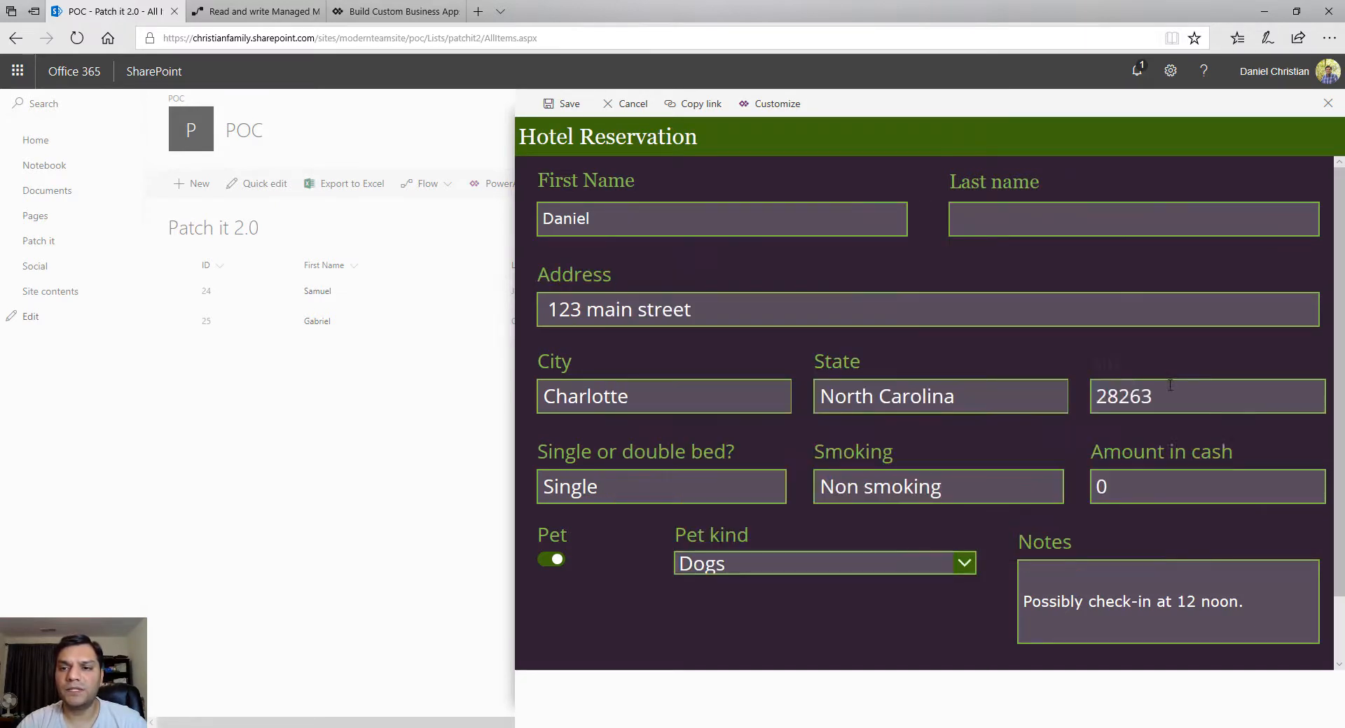
pyautogui.click(984, 218)
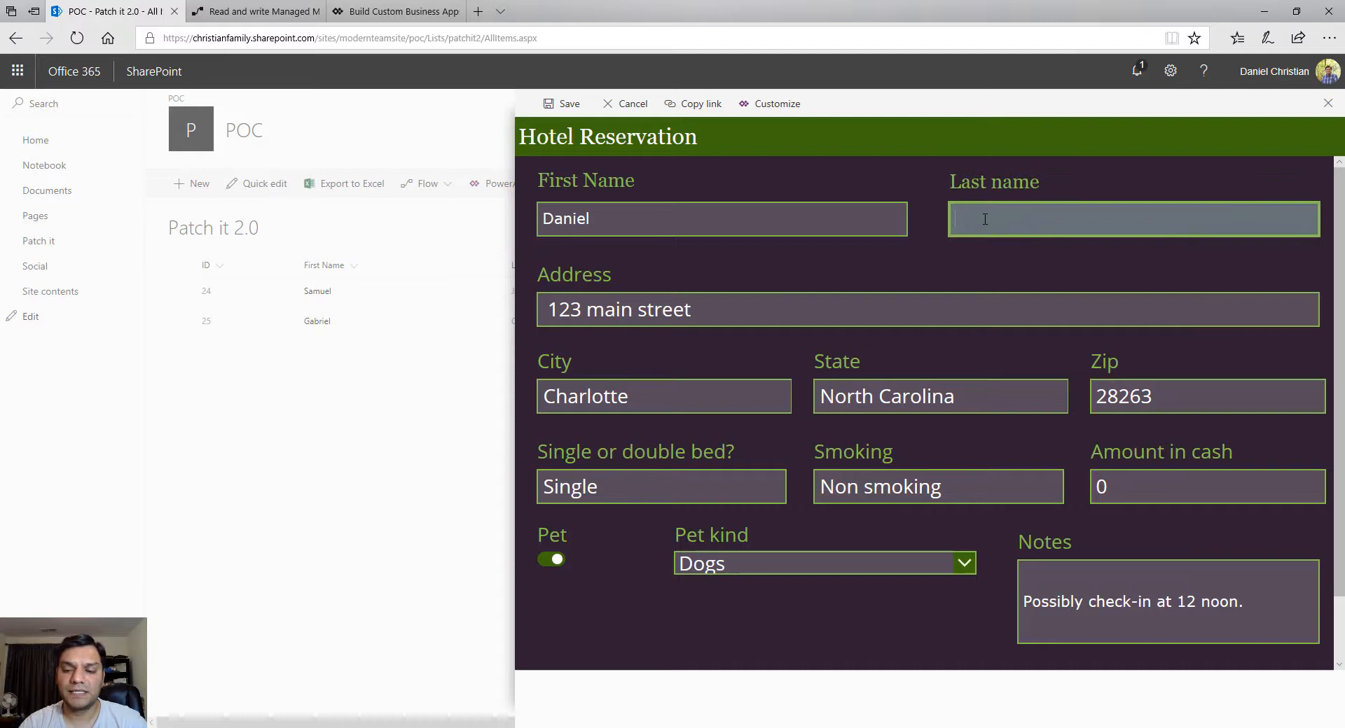
pyautogui.write('Christian')
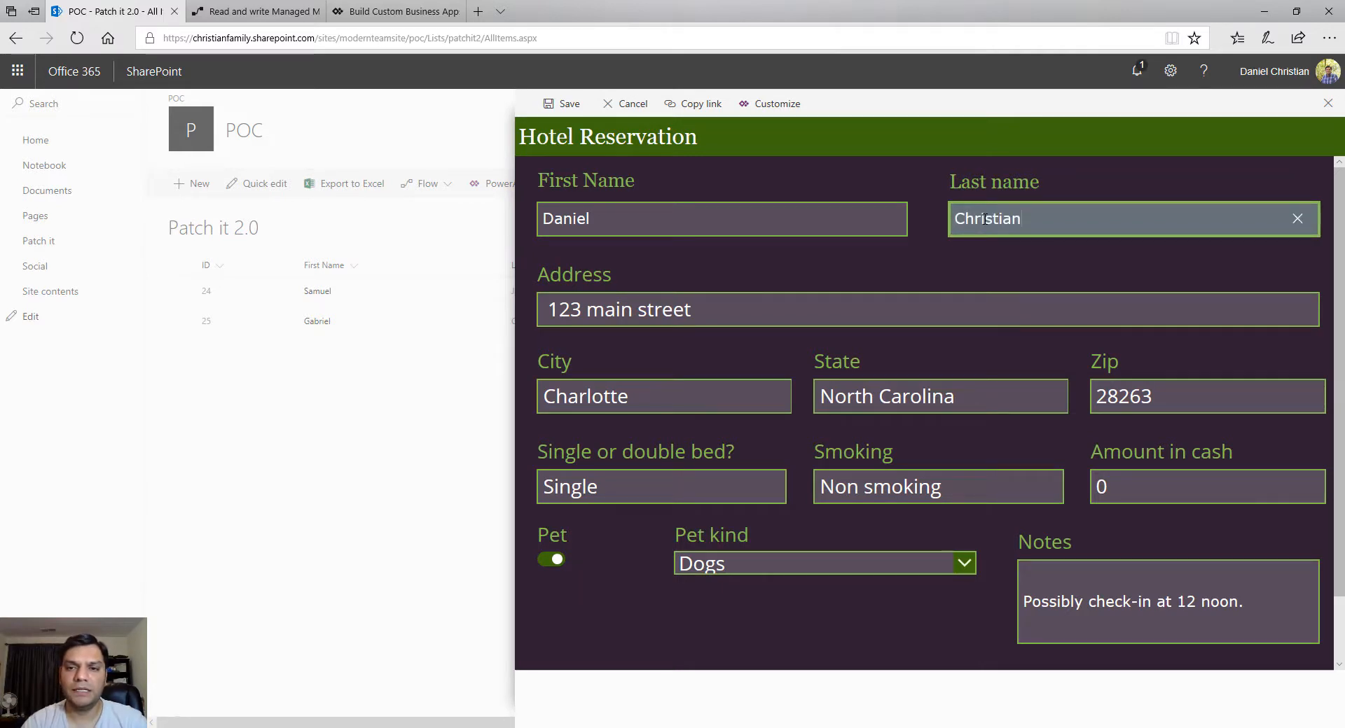
pyautogui.click(560, 106)
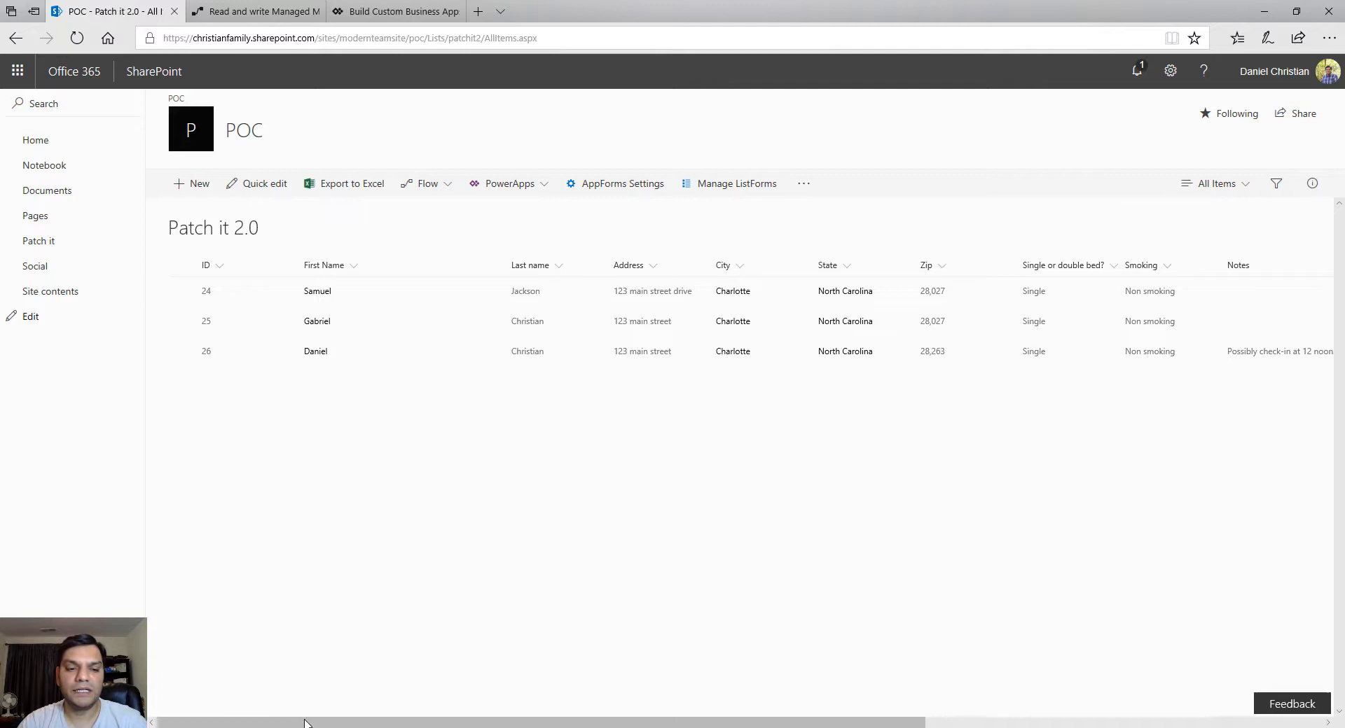
pyautogui.moveTo(304, 720); pyautogui.dragTo(724, 696)
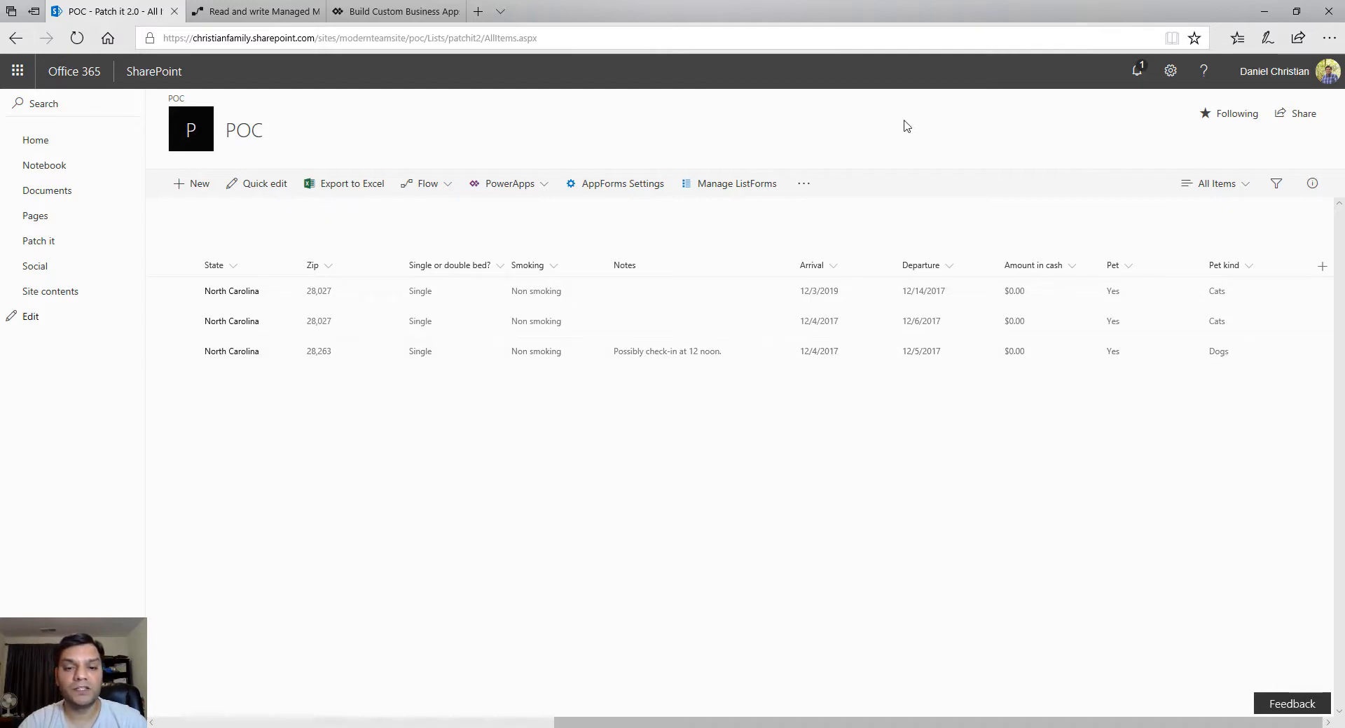
pyautogui.moveTo(746, 722); pyautogui.dragTo(561, 722)
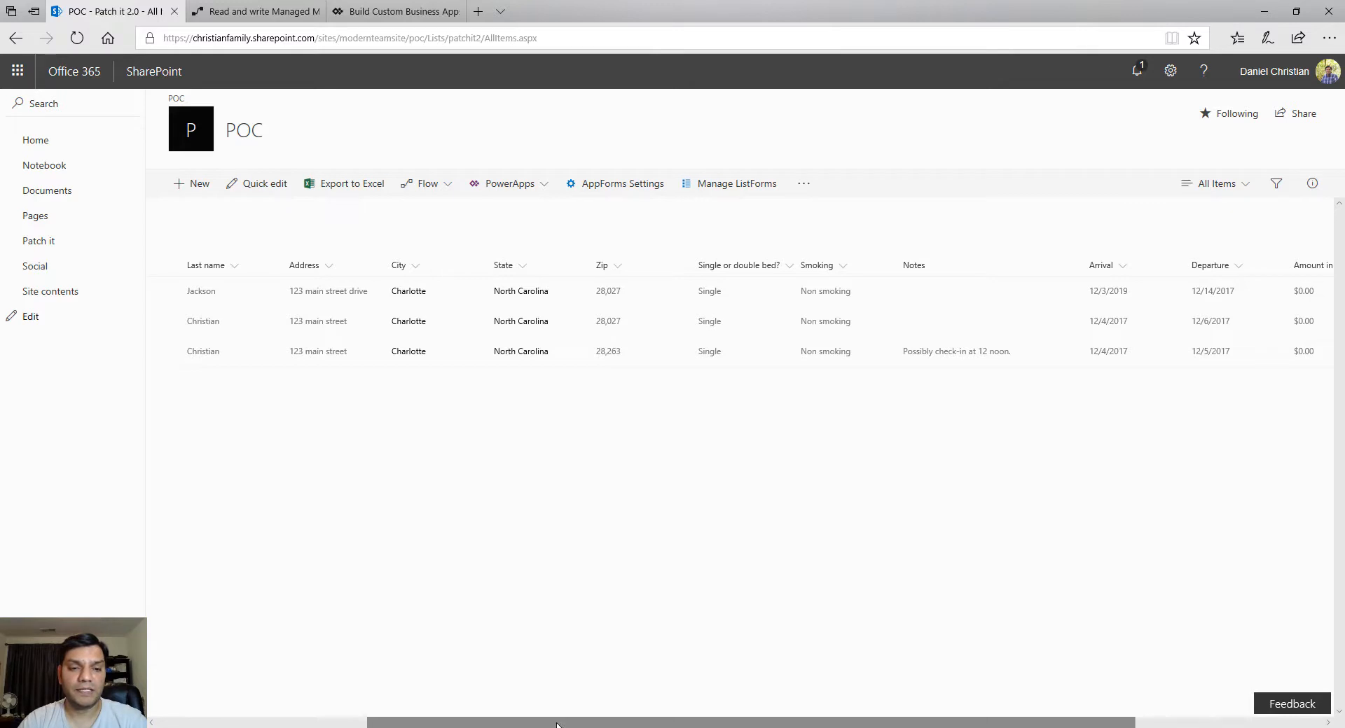
pyautogui.moveTo(561, 713)
pyautogui.mouseDown()
pyautogui.moveTo(381, 713)
pyautogui.moveTo(347, 696)
pyautogui.mouseUp()
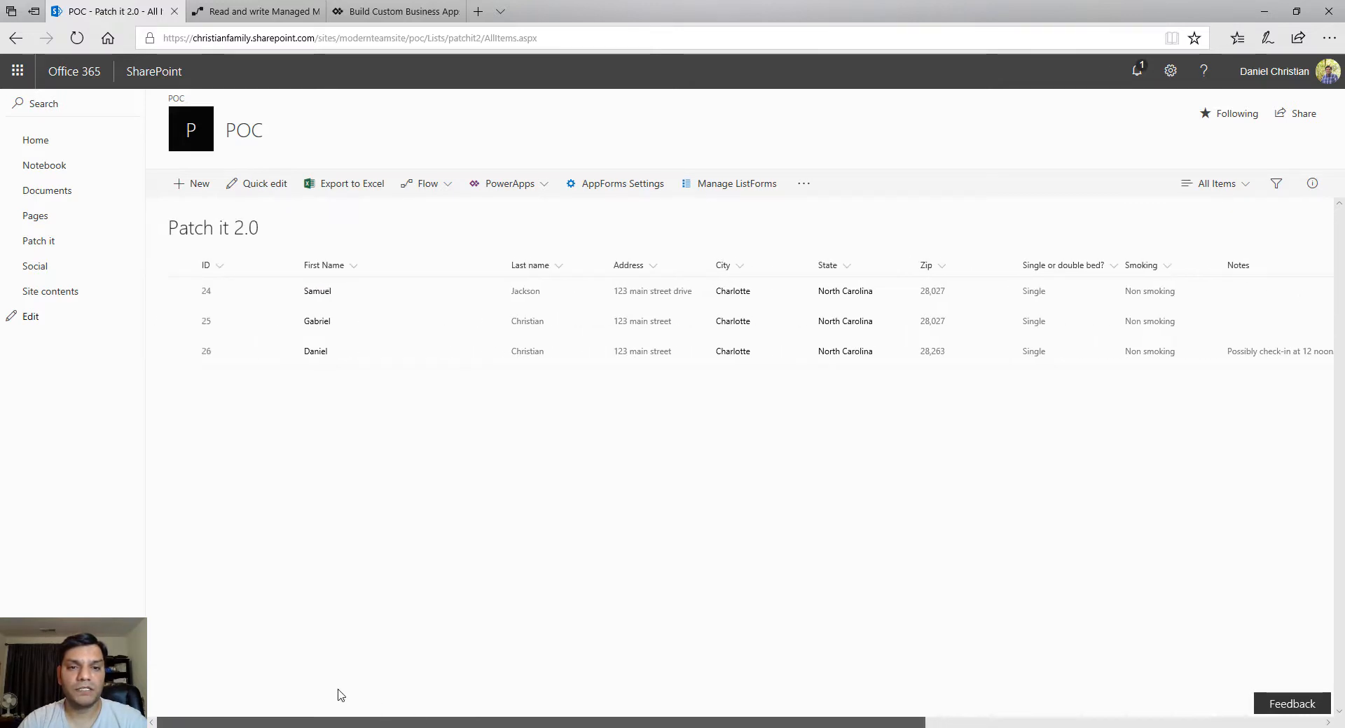